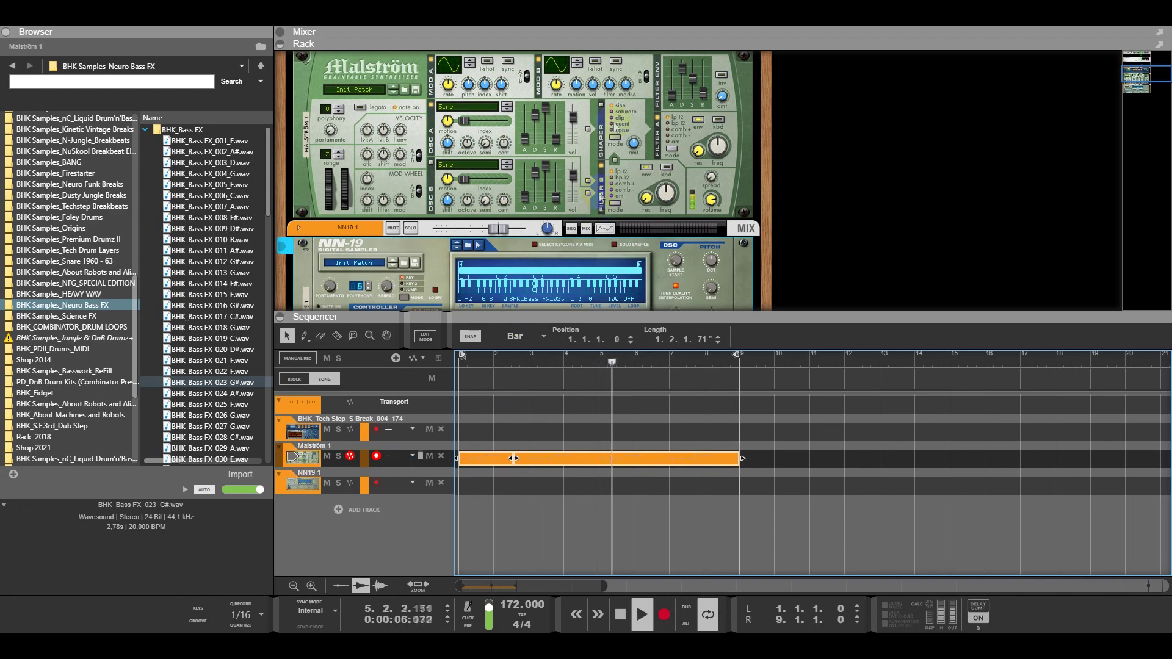
# Step: Show the mixer, raise the Malström 1 channel to 3.61 dB and slightly lower the BHK_Tech Step_S drum loop channel
pyautogui.press('F5')
pyautogui.moveTo(974, 283); pyautogui.dragTo(977, 276)
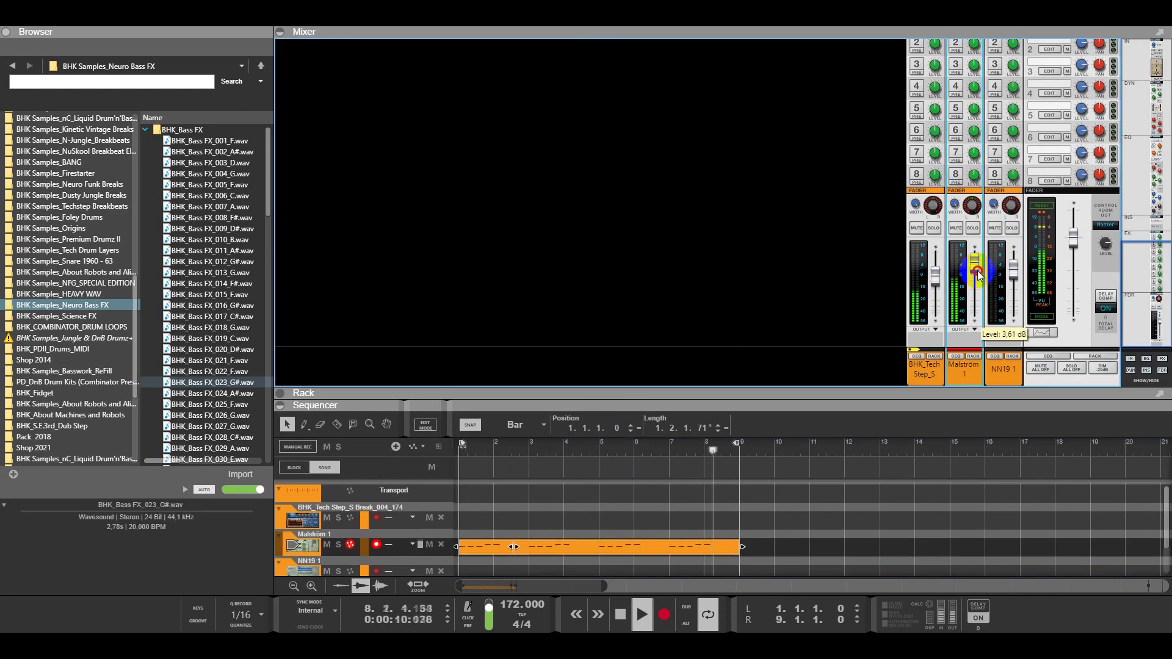
pyautogui.moveTo(935, 275); pyautogui.dragTo(936, 284)
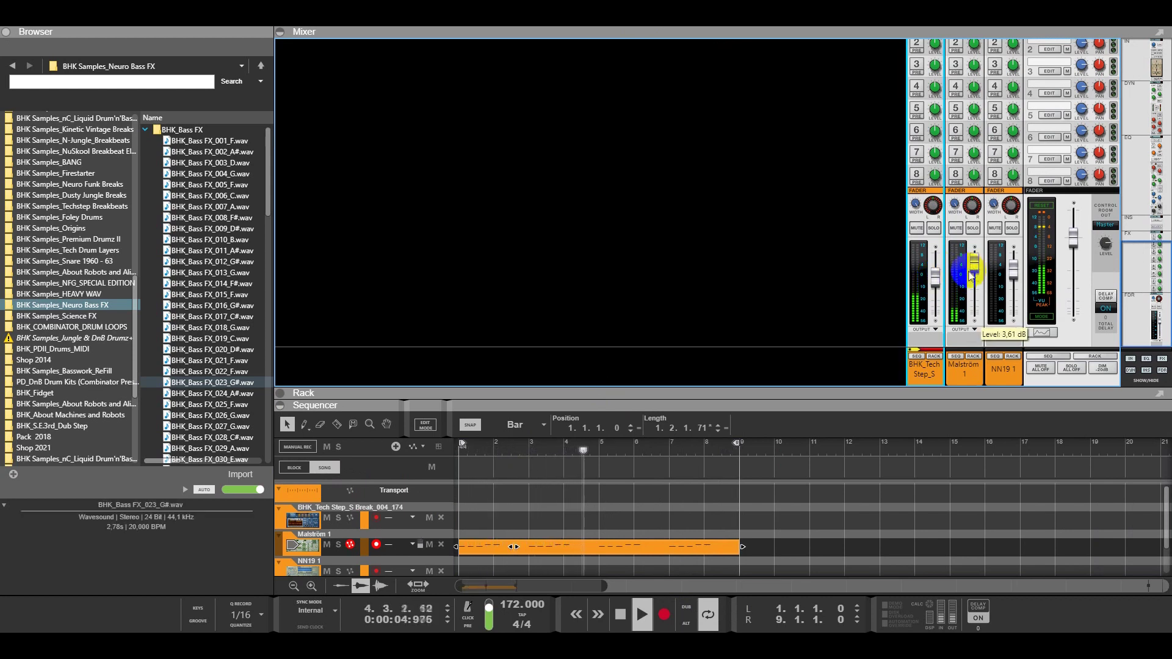
# Step: Make NN19 1 the active track, stop playback and adjust the amp envelope on its sampler in the rack
pyautogui.moveTo(722, 404); pyautogui.dragTo(722, 181)
pyautogui.click(295, 359)
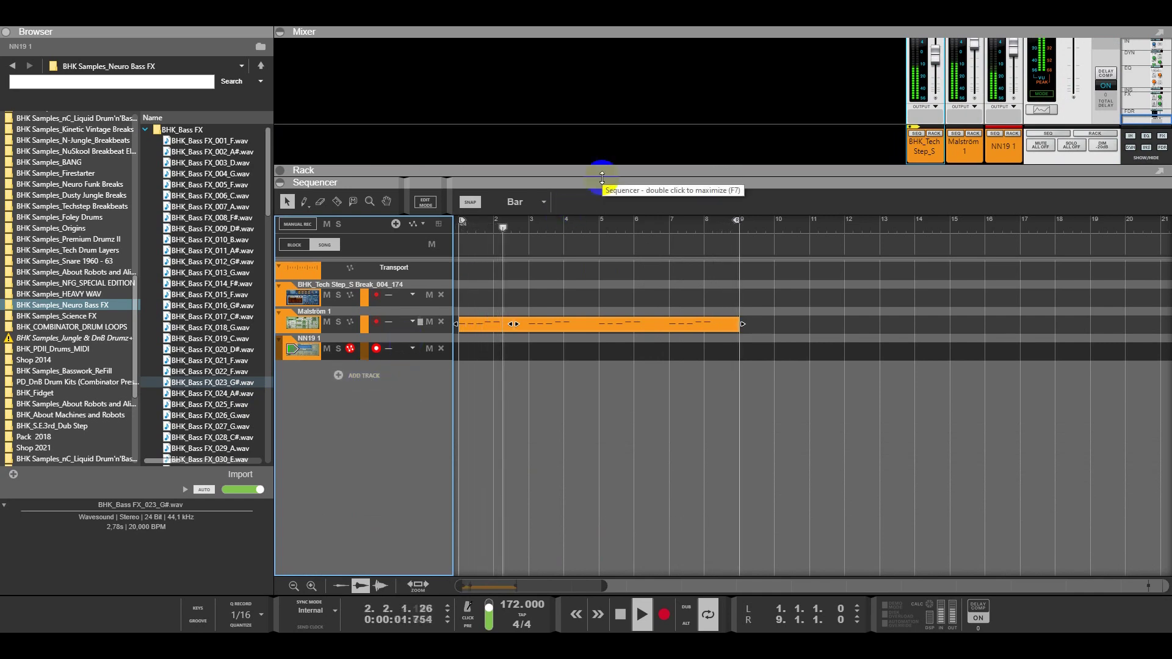
pyautogui.moveTo(602, 178); pyautogui.dragTo(591, 397)
pyautogui.click(620, 612)
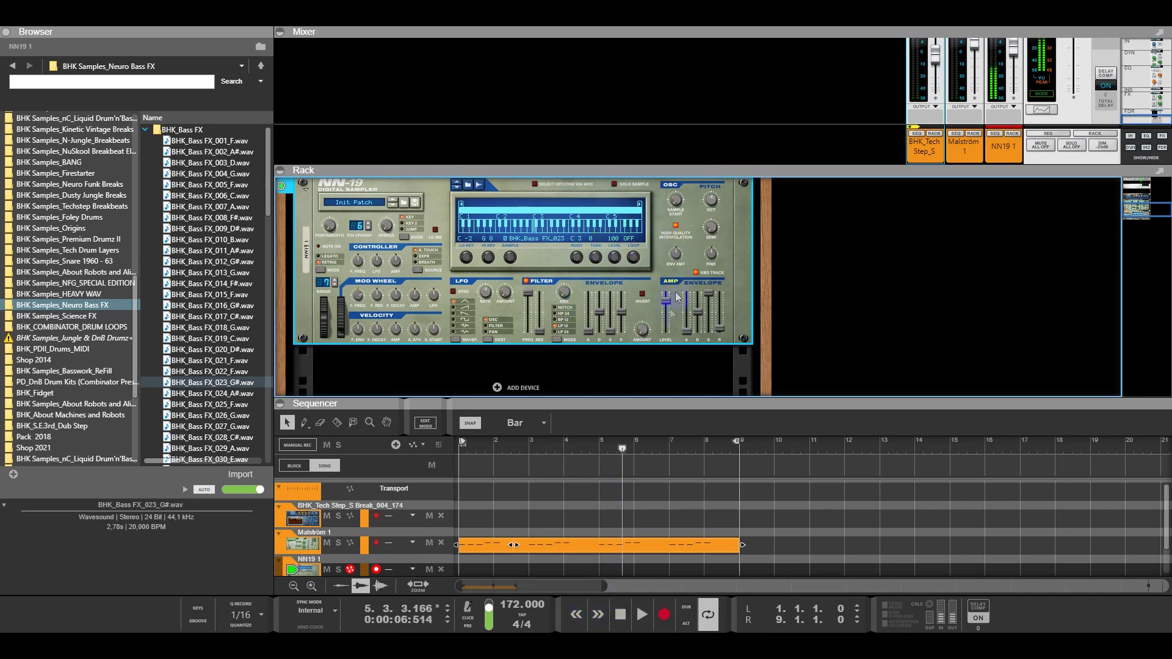
pyautogui.moveTo(700, 316); pyautogui.dragTo(699, 297)
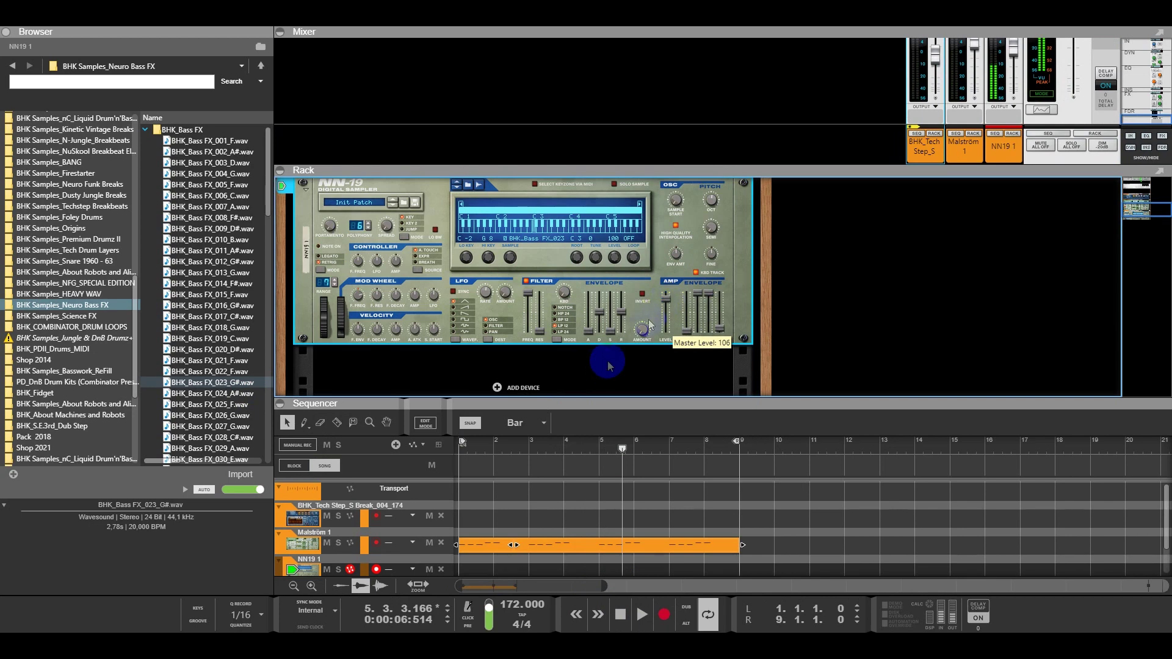
# Step: Record a bass FX part on the NN19 1 track from bar 2 to the loop end at bar 9
pyautogui.moveTo(592, 402); pyautogui.dragTo(591, 347)
pyautogui.click(620, 615)
pyautogui.click(644, 614)
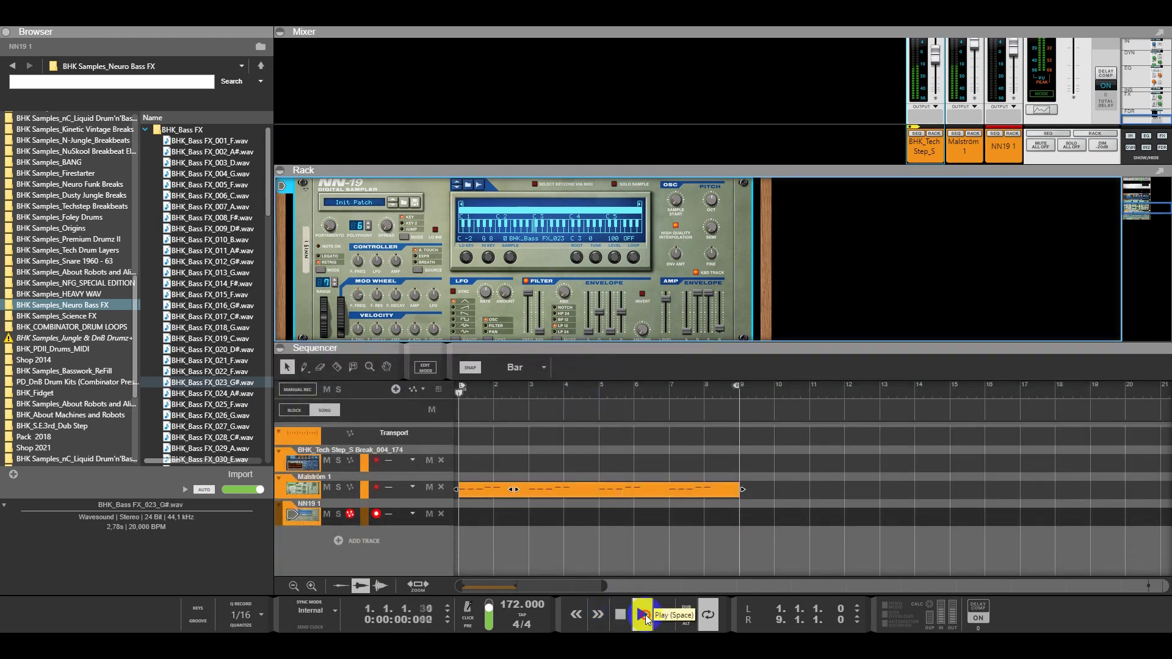
pyautogui.click(665, 614)
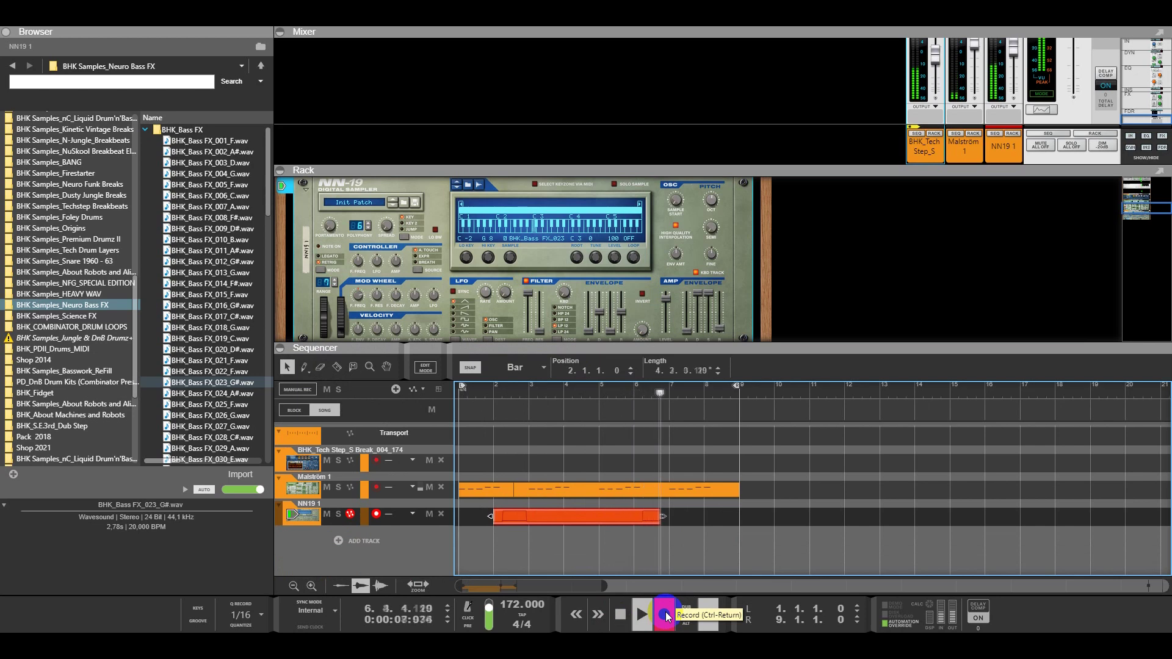
pyautogui.click(666, 614)
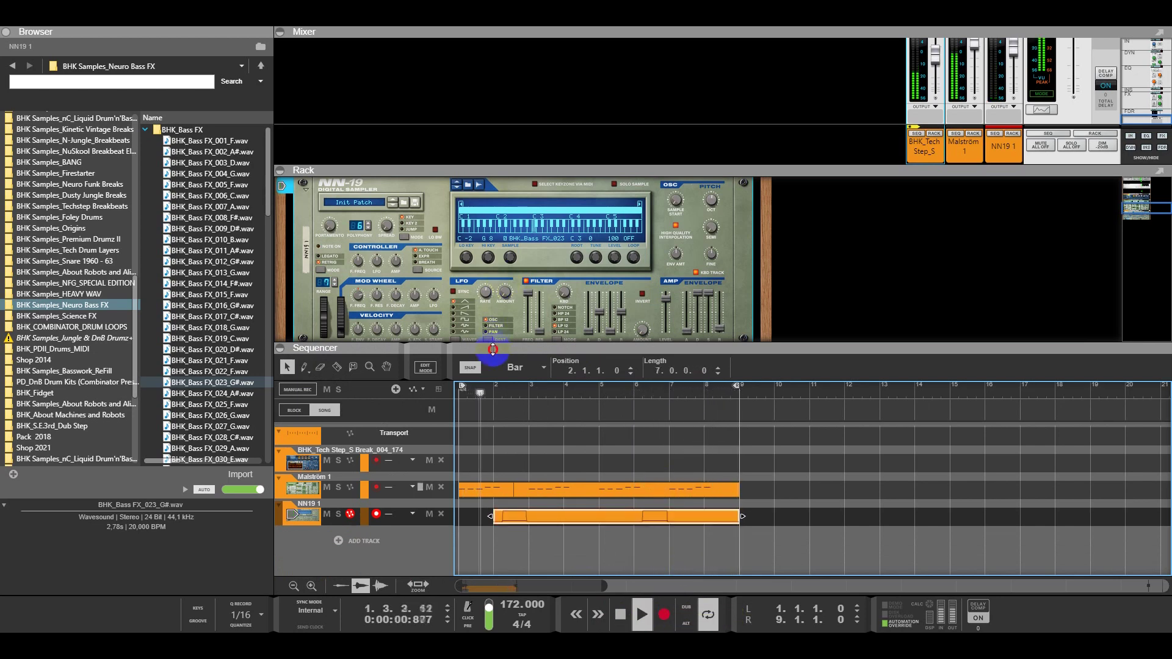
# Step: Add a second NN19 Digital Sampler from the instrument devices to the rack below NN19 1
pyautogui.moveTo(493, 350); pyautogui.dragTo(493, 476)
pyautogui.scroll(15, 104, 202)
pyautogui.click(35, 117)
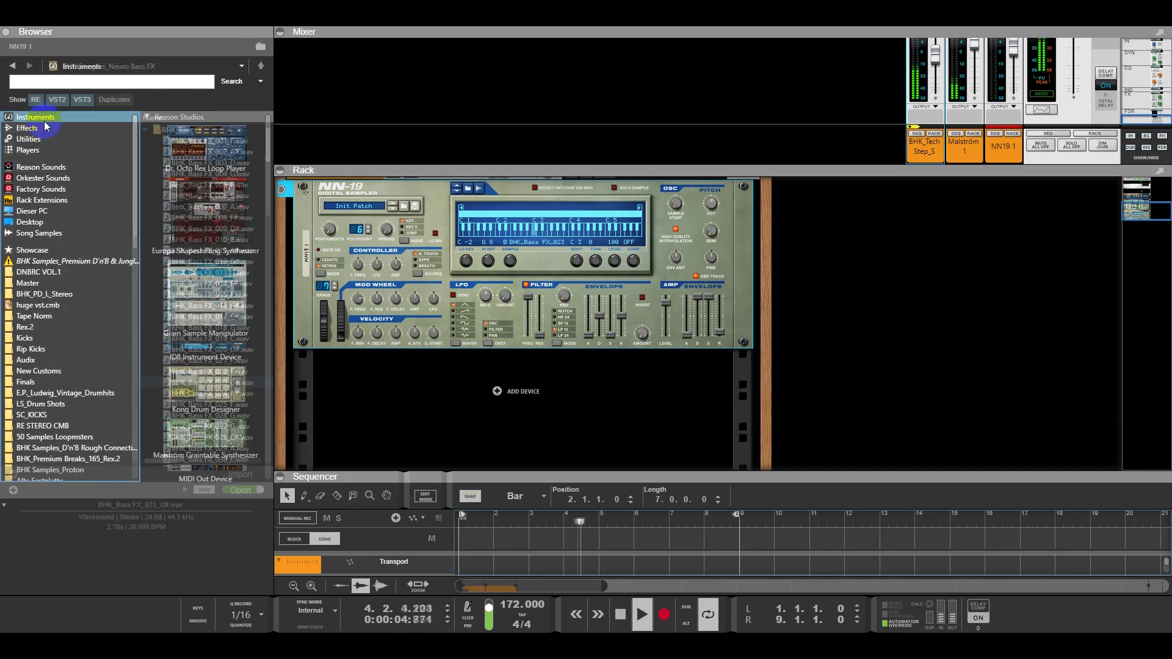
pyautogui.scroll(-5, 201, 378)
pyautogui.click(191, 423)
pyautogui.moveTo(191, 423); pyautogui.dragTo(522, 348)
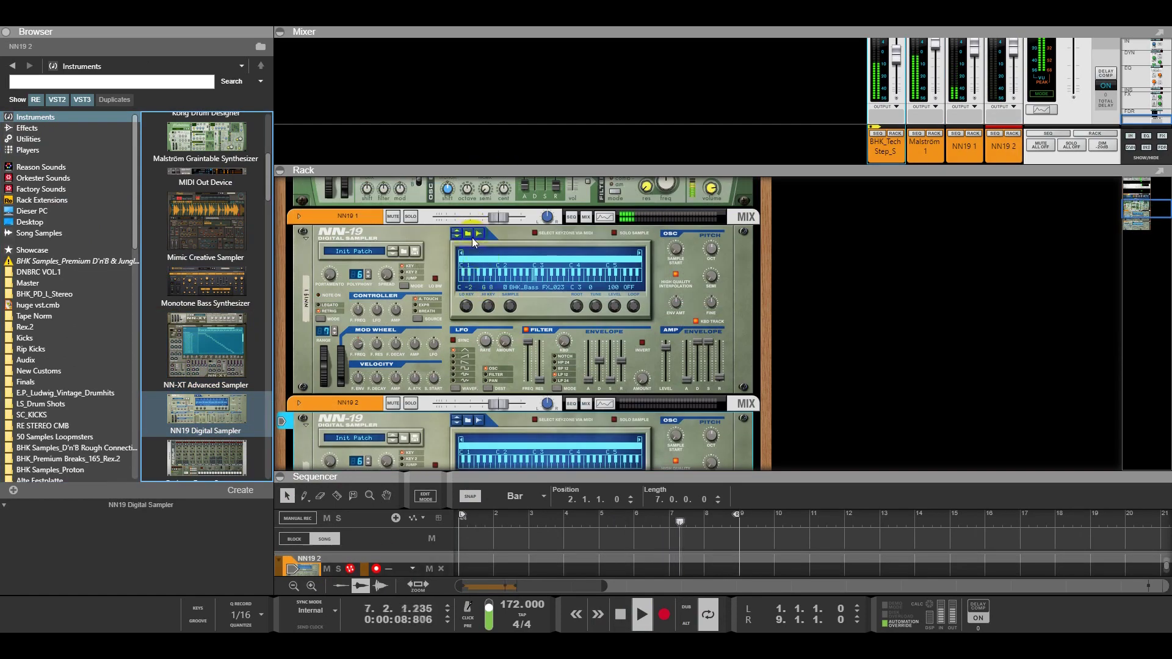
# Step: Load BHK_Bass FX_025_F.wav into the NN19 2 sampler, turn off automatic sample preview and slightly raise the NN19 2 channel level
pyautogui.click(469, 234)
pyautogui.scroll(-3, 317, 371)
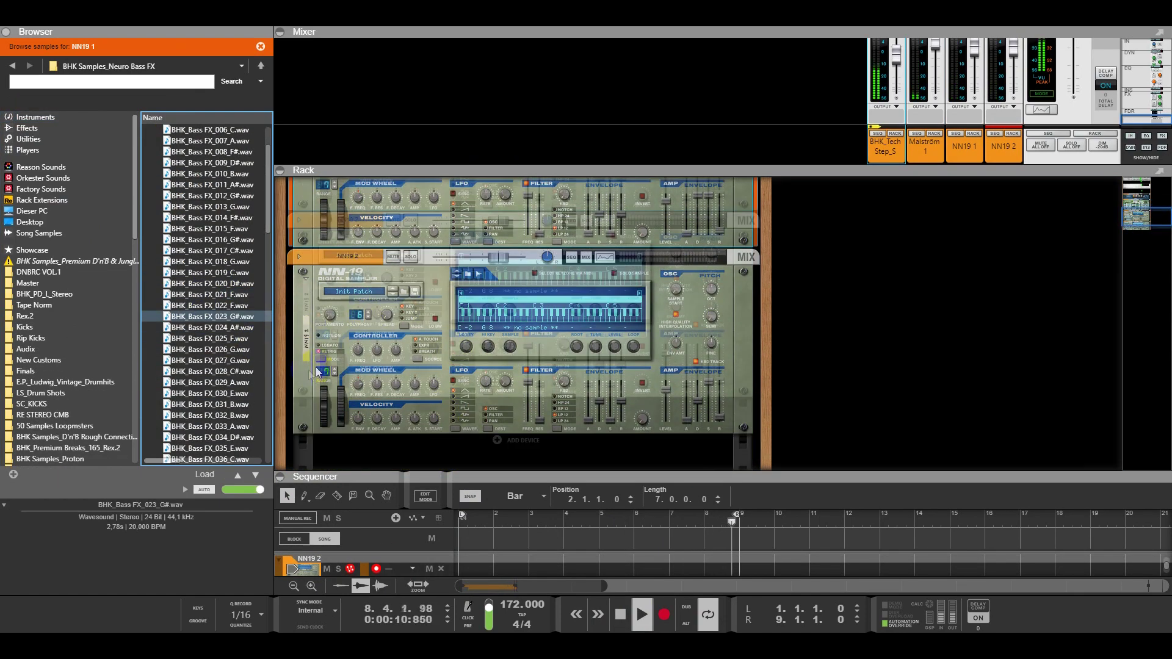
pyautogui.click(208, 338)
pyautogui.click(205, 490)
pyautogui.click(205, 490)
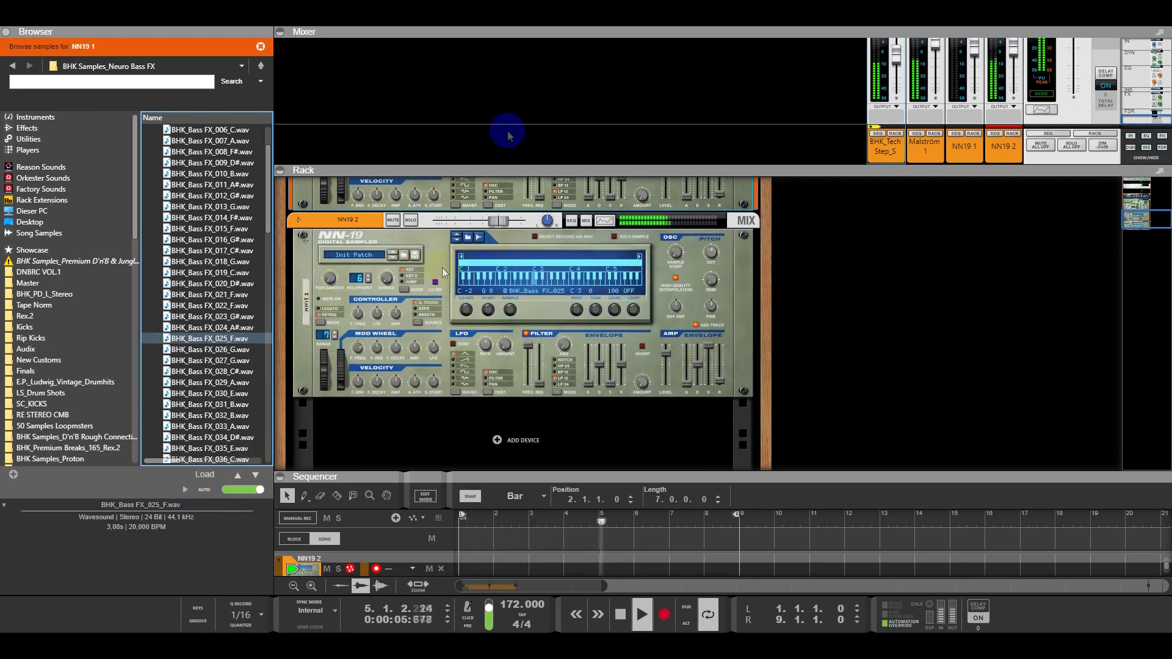
pyautogui.click(501, 221)
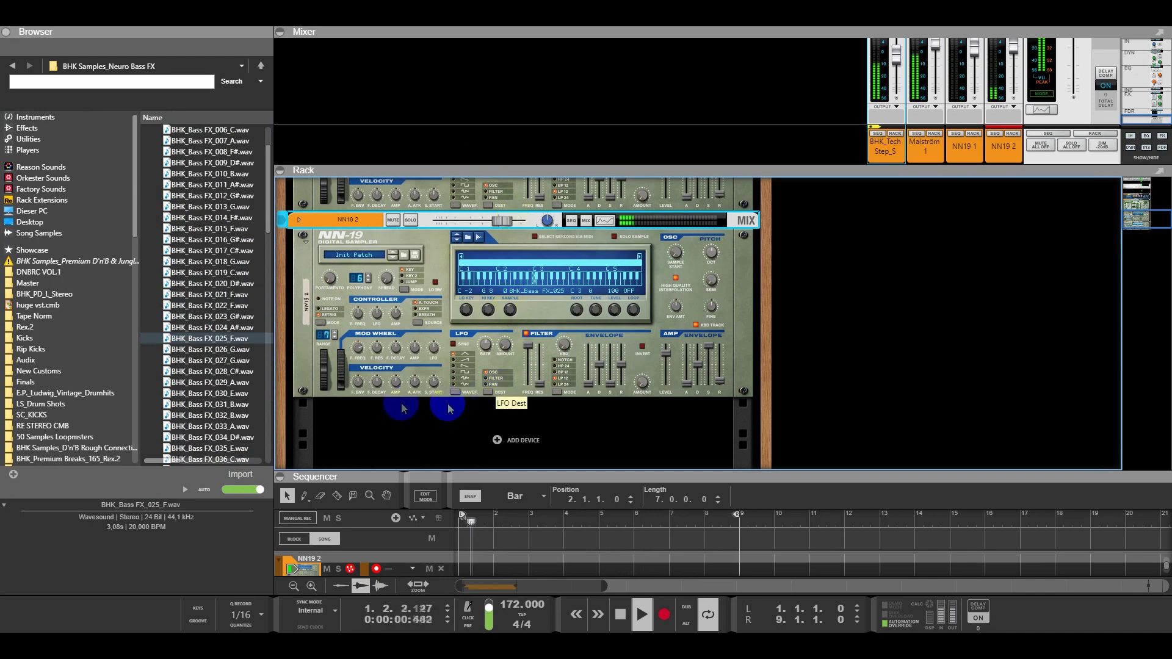
# Step: Record a bass FX part on the NN19 2 track from bar 3 to the loop end at bar 9
pyautogui.scroll(-1, 407, 381)
pyautogui.moveTo(461, 471); pyautogui.dragTo(461, 496)
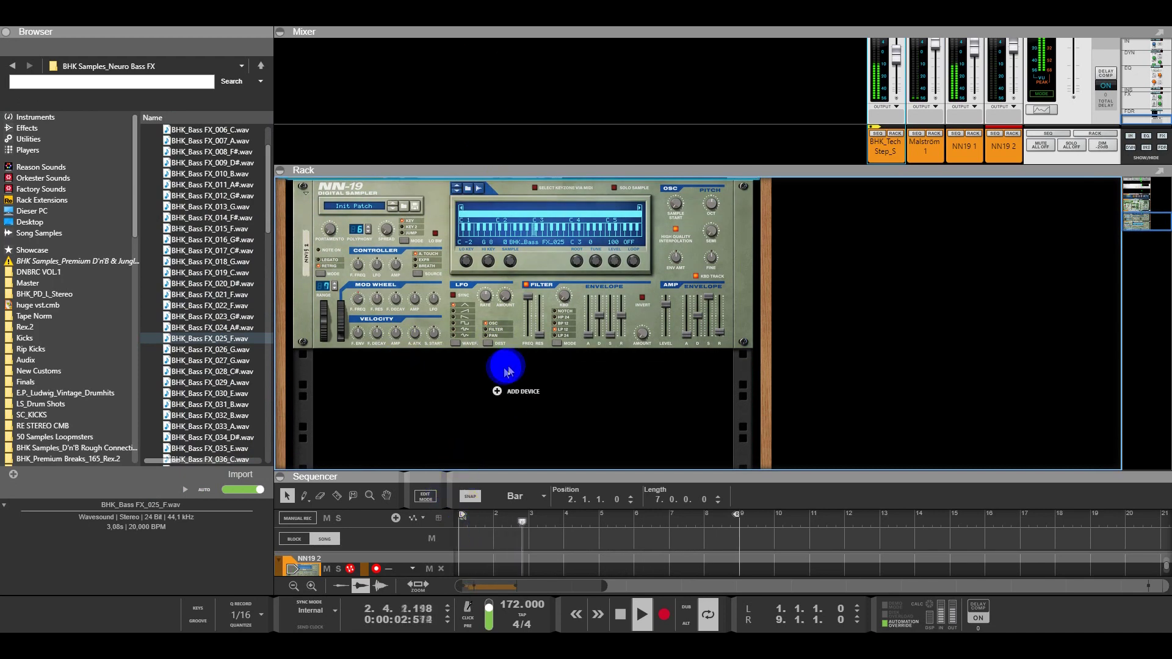
pyautogui.scroll(3, 486, 354)
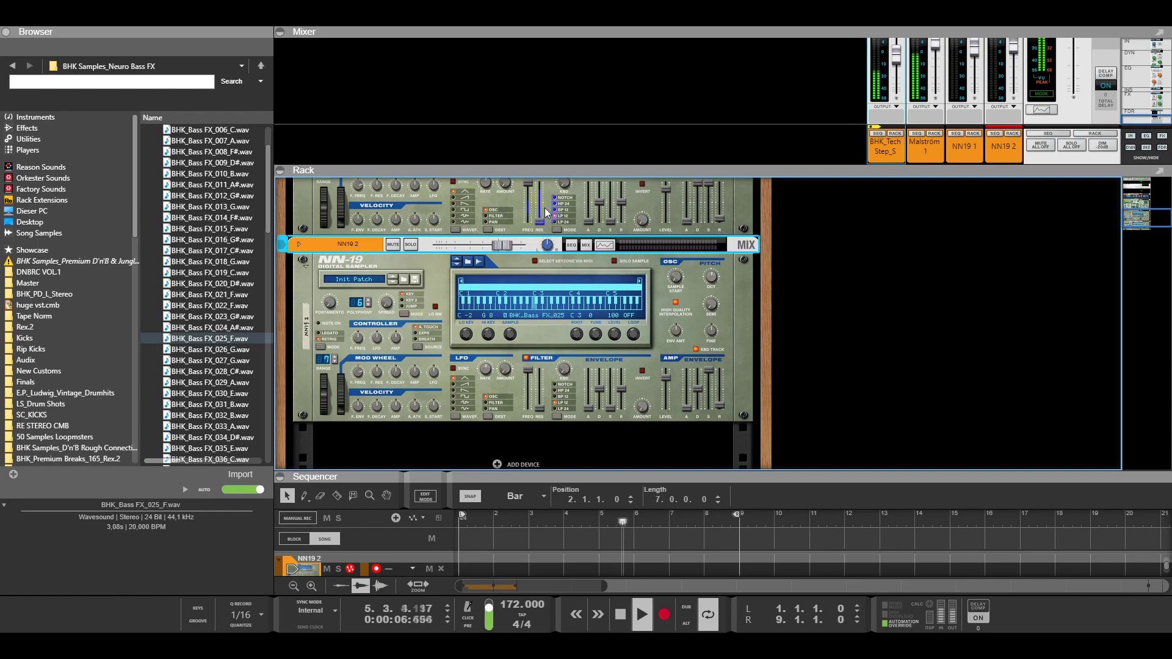
pyautogui.moveTo(678, 166); pyautogui.dragTo(656, 262)
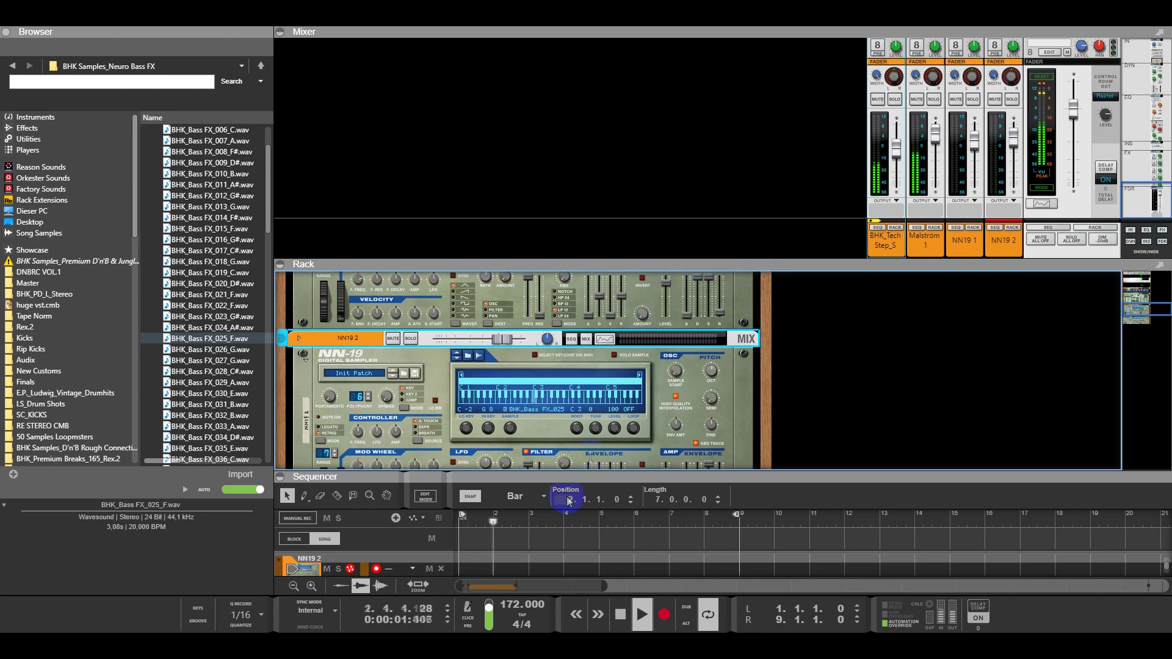
pyautogui.moveTo(564, 477); pyautogui.dragTo(582, 333)
pyautogui.click(665, 617)
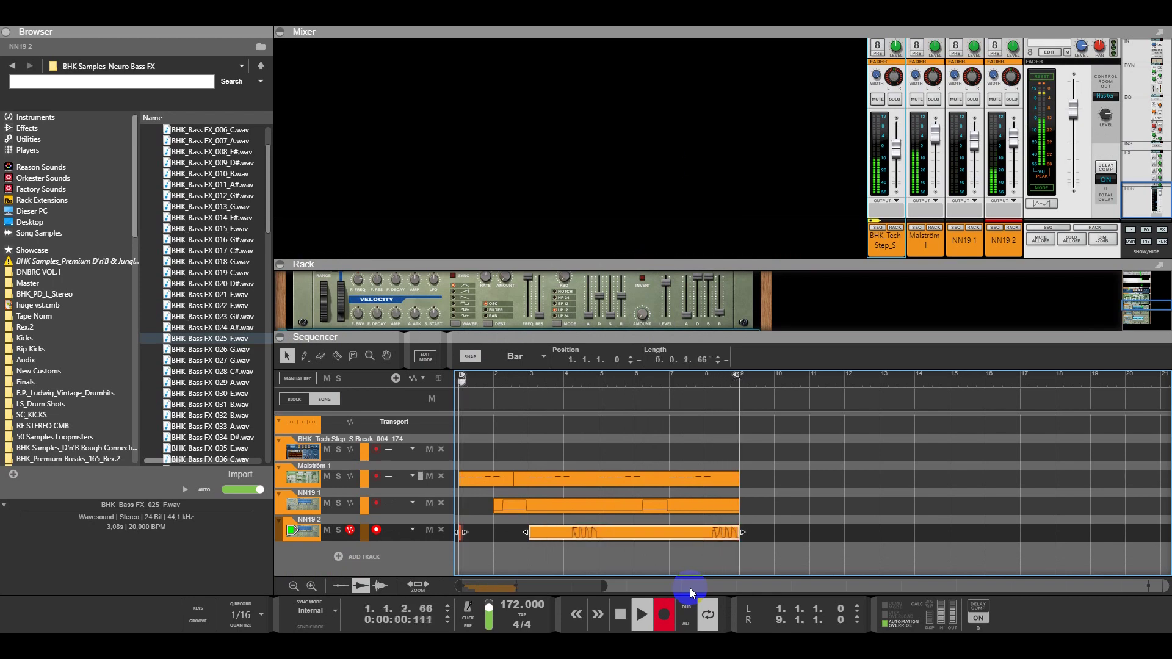
pyautogui.click(664, 614)
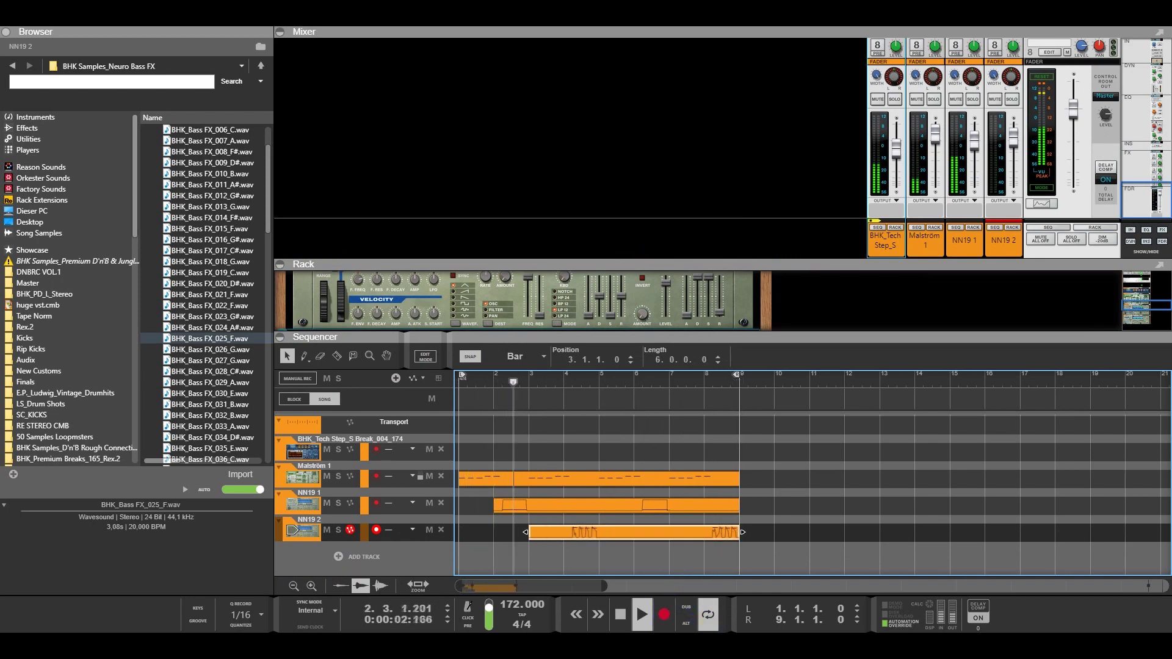
# Step: Try out the Sample Start knob of NN19 2, and record its movements as automation during loop playback
pyautogui.click(323, 490)
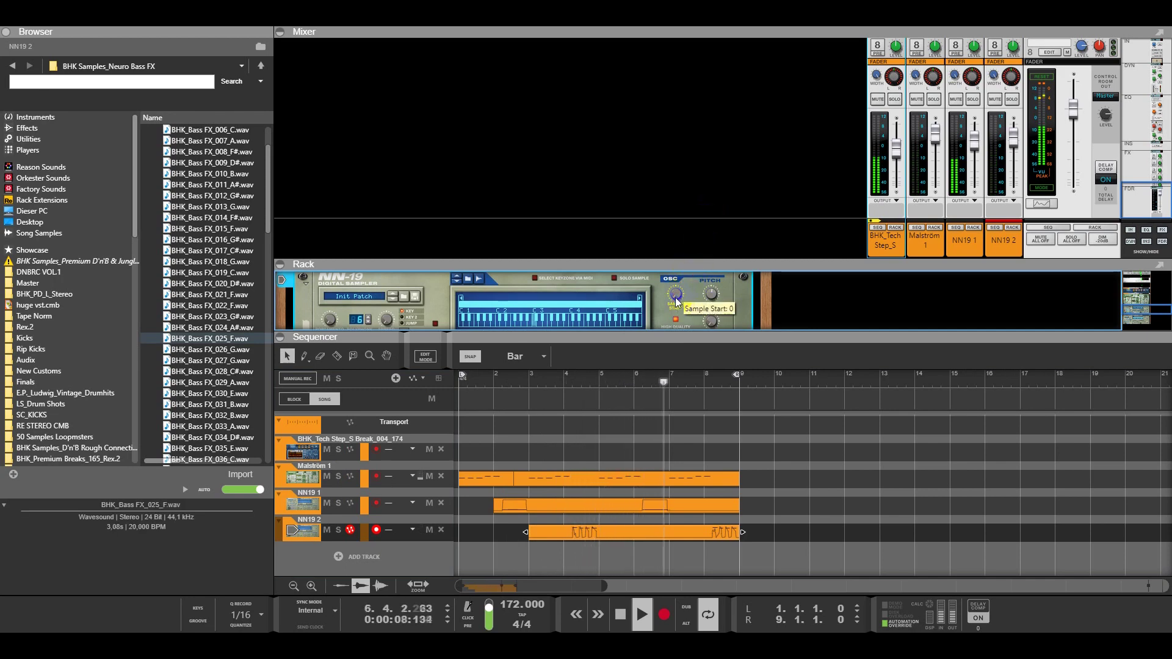
pyautogui.moveTo(677, 294)
pyautogui.mouseDown()
pyautogui.moveTo(690, 220)
pyautogui.moveTo(677, 297)
pyautogui.mouseUp()
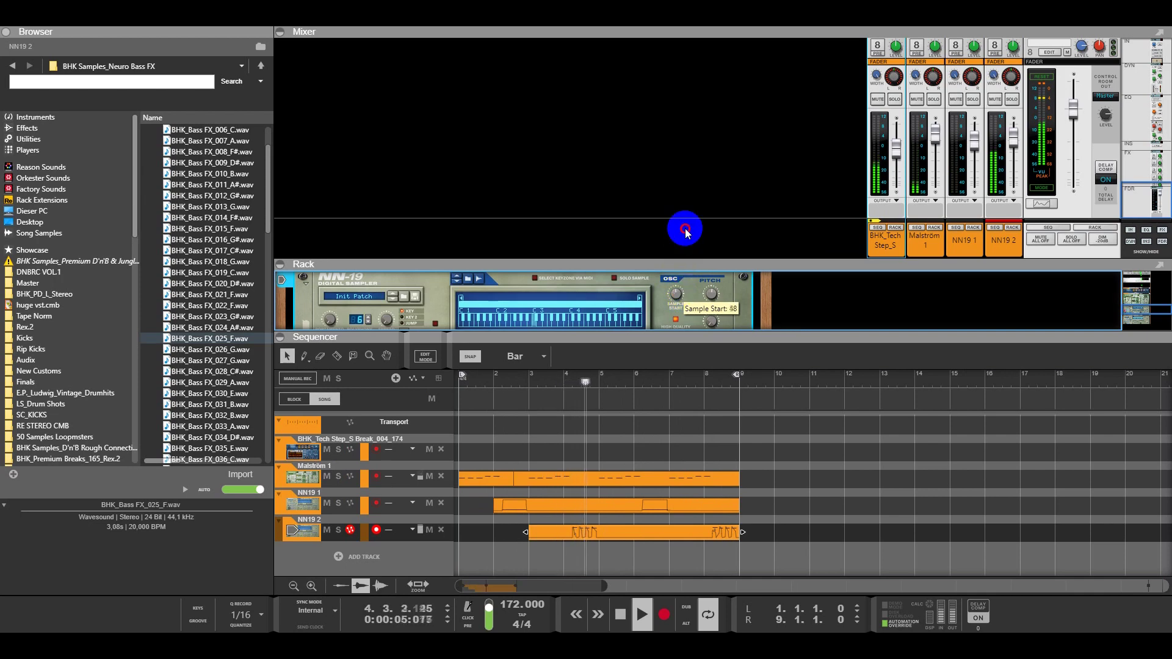
pyautogui.click(664, 615)
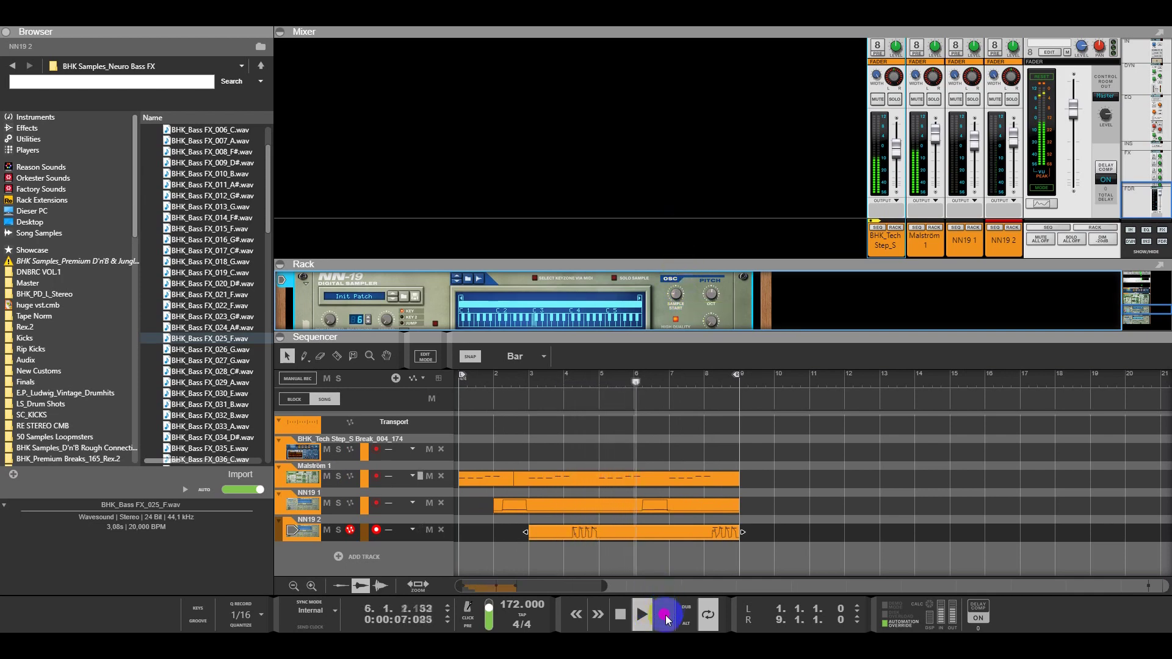
pyautogui.click(666, 616)
pyautogui.moveTo(678, 297)
pyautogui.mouseDown()
pyautogui.moveTo(698, 219)
pyautogui.moveTo(682, 308)
pyautogui.mouseUp()
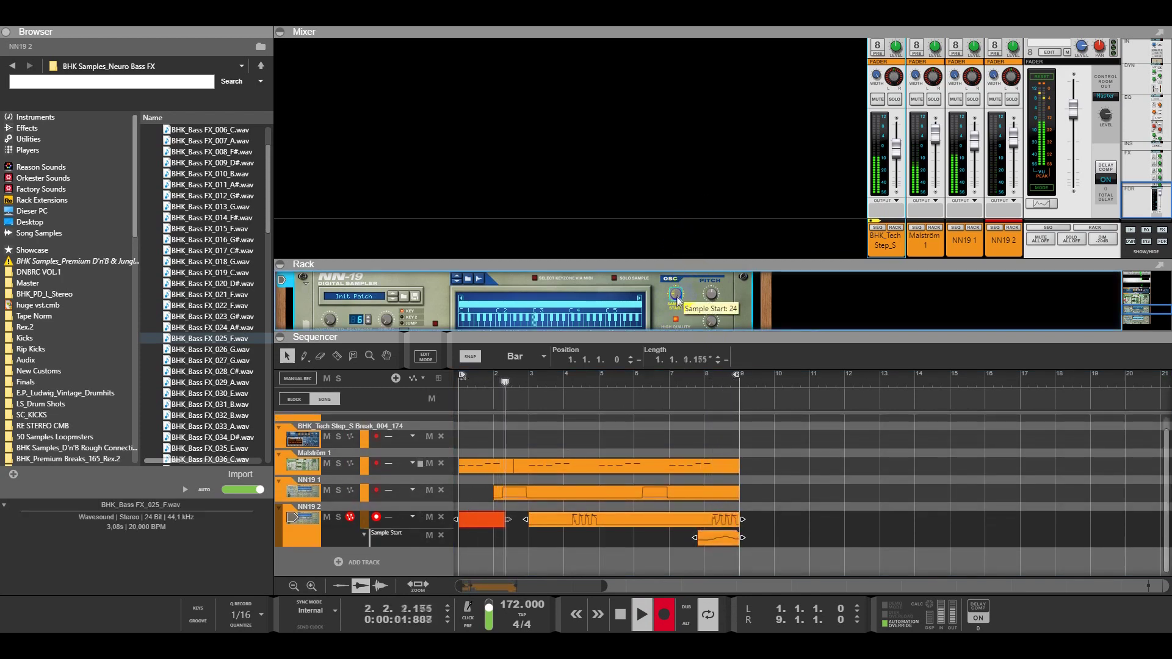
pyautogui.moveTo(676, 297)
pyautogui.mouseDown()
pyautogui.moveTo(686, 243)
pyautogui.moveTo(683, 278)
pyautogui.mouseUp()
pyautogui.click(664, 614)
pyautogui.click(699, 540)
pyautogui.click(675, 319)
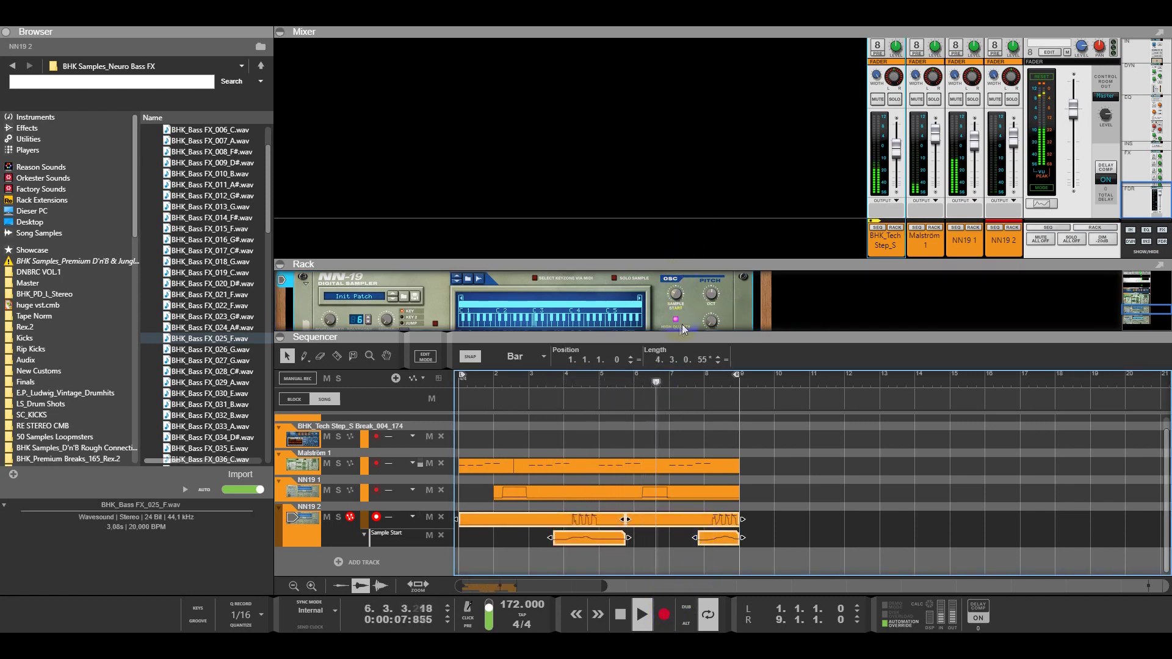
# Step: Enlarge the mixer and adjust the channel levels of NN19 2 and Malström 1
pyautogui.moveTo(684, 260); pyautogui.dragTo(678, 437)
pyautogui.click(1013, 324)
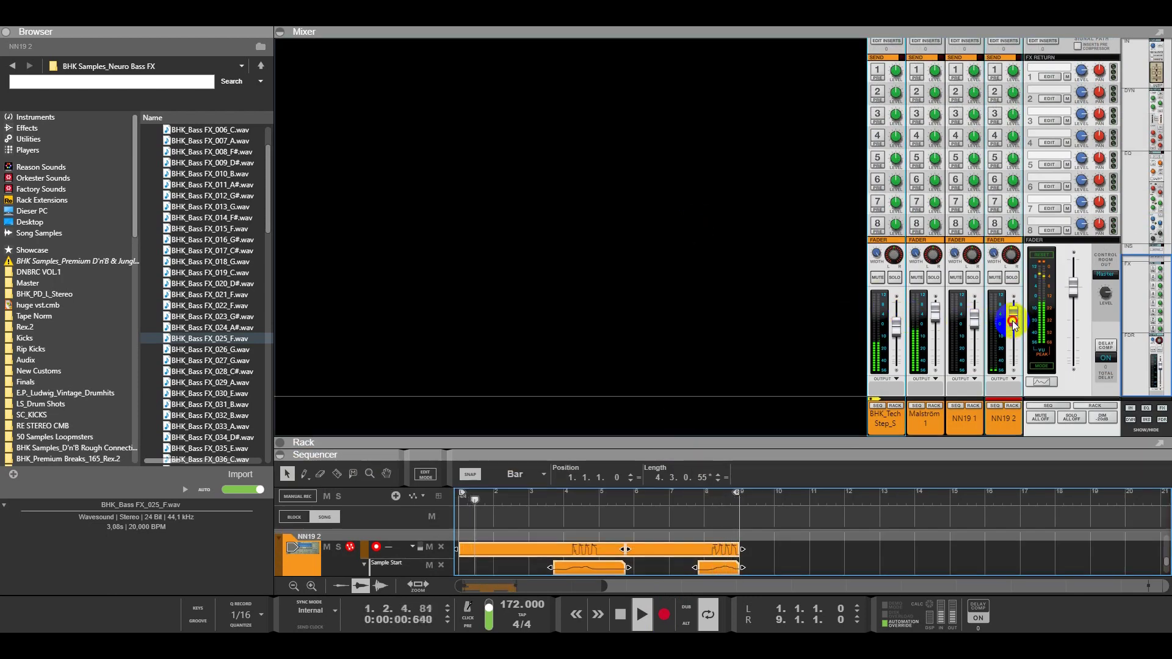
pyautogui.click(935, 321)
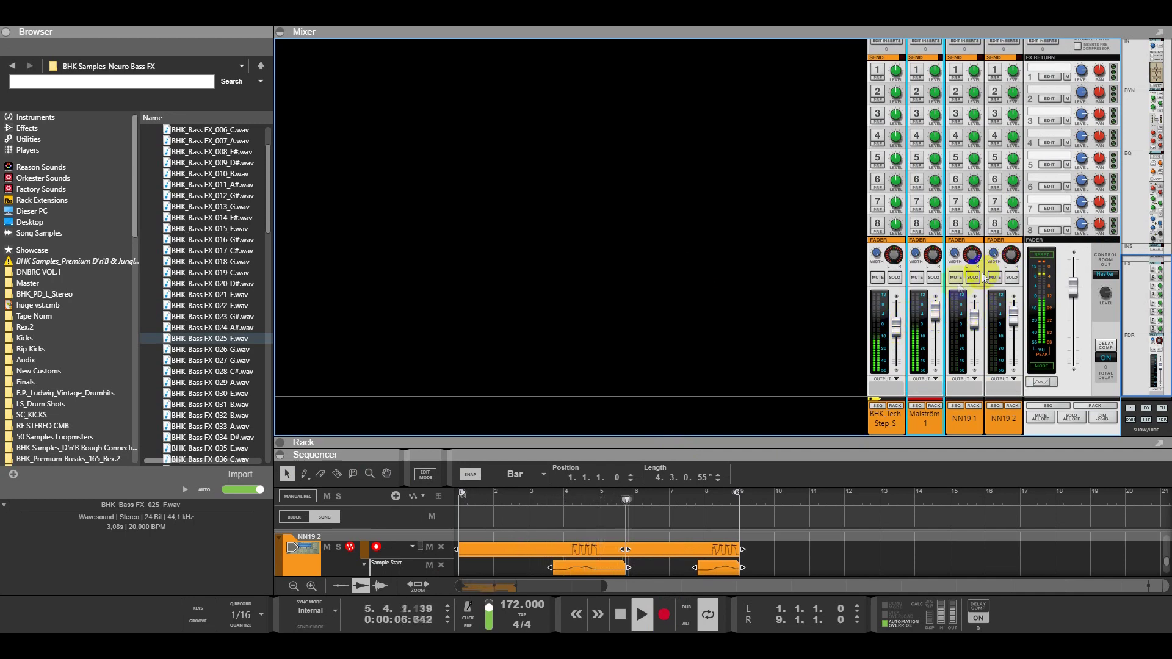
# Step: Return to the rack and browse the instrument devices for another sound source to add
pyautogui.press('F5')
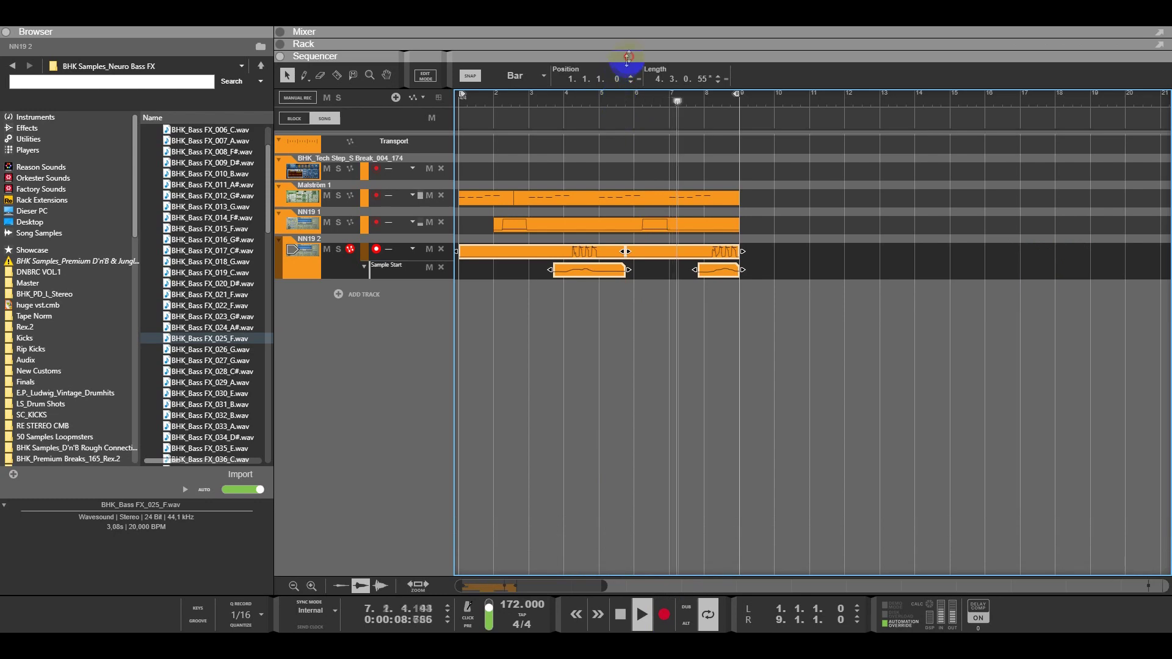
pyautogui.press('F6')
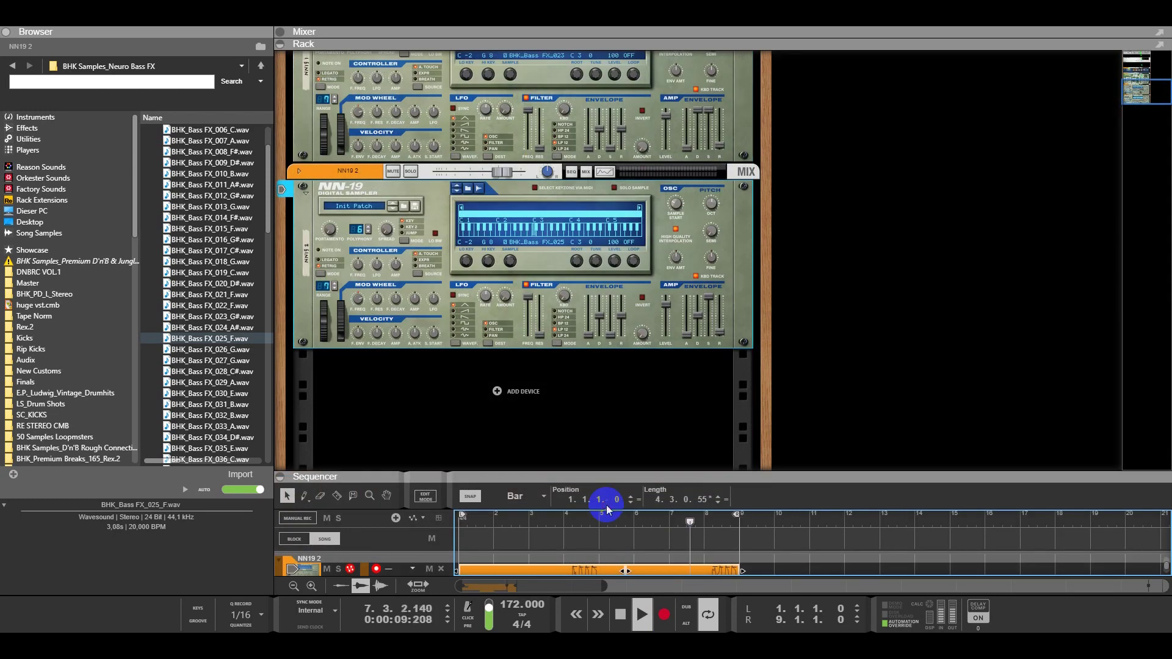
pyautogui.click(53, 117)
pyautogui.scroll(-4, 189, 278)
pyautogui.click(190, 278)
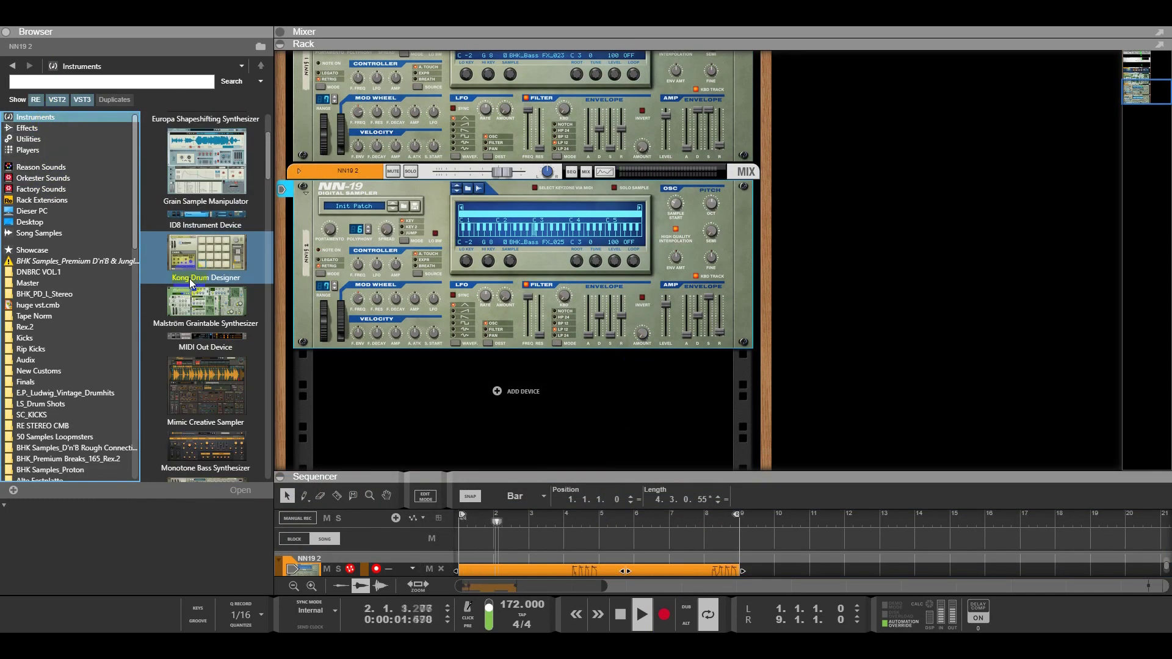
pyautogui.click(191, 304)
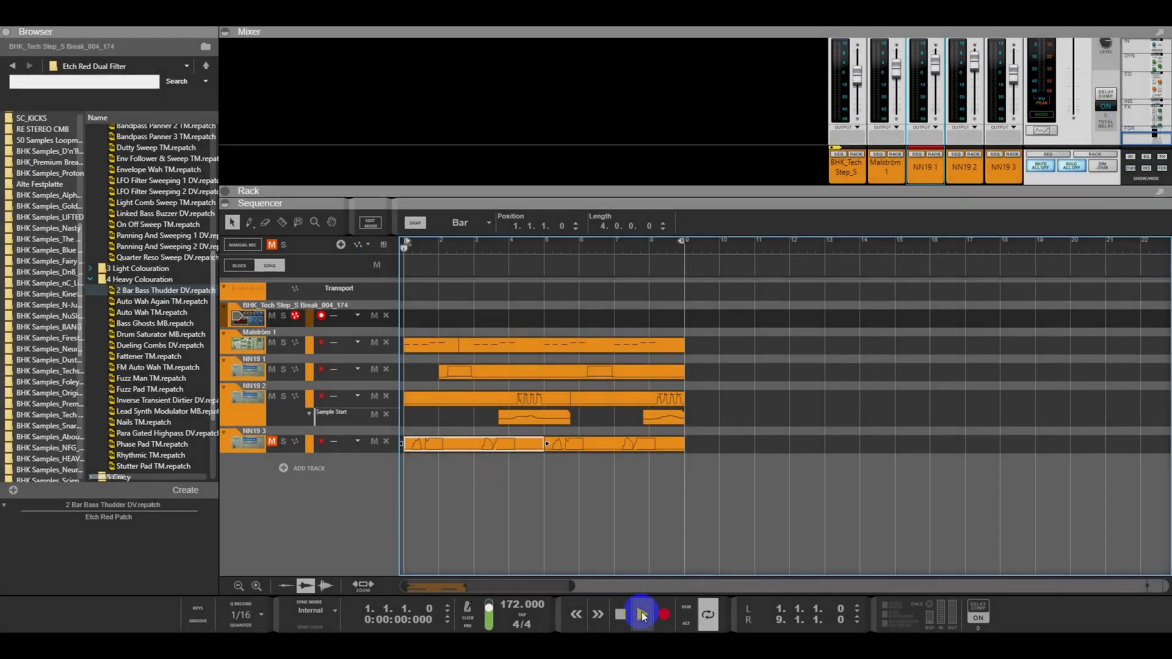
# Step: Play the loop, maximize the rack and fold the Etch Red effect with the Evolving Fake Stutters DV patch
pyautogui.click(642, 615)
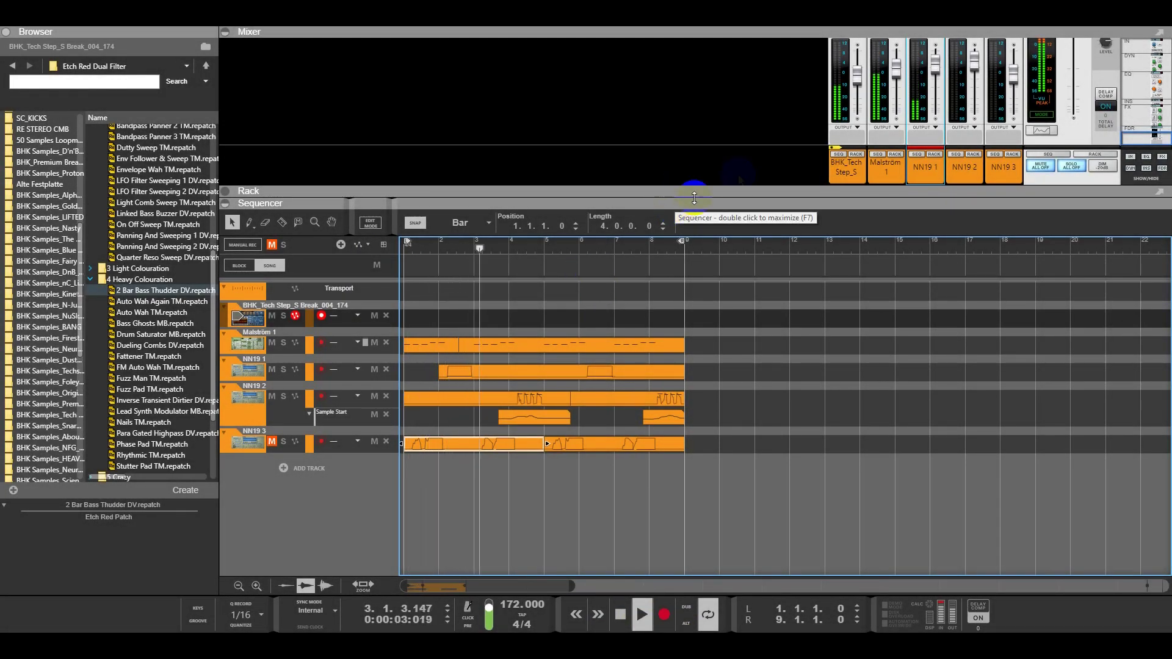
pyautogui.moveTo(686, 204); pyautogui.dragTo(659, 589)
pyautogui.moveTo(741, 182); pyautogui.dragTo(748, 38)
pyautogui.moveTo(1142, 72); pyautogui.dragTo(1142, 104)
pyautogui.scroll(1, 473, 198)
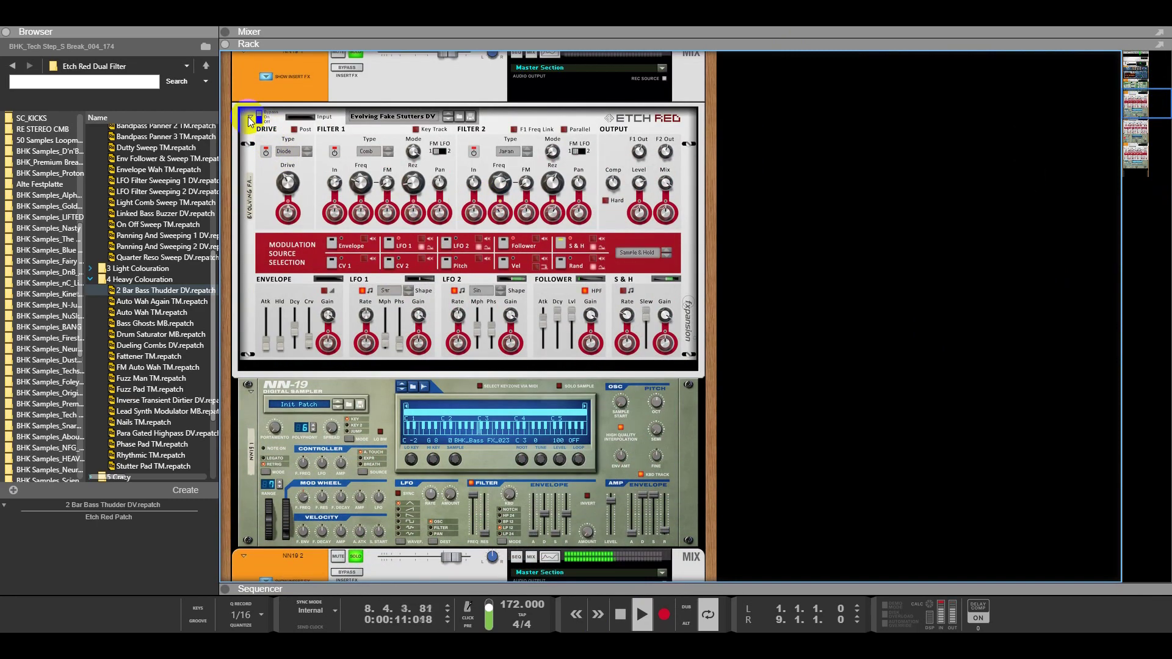
pyautogui.click(249, 116)
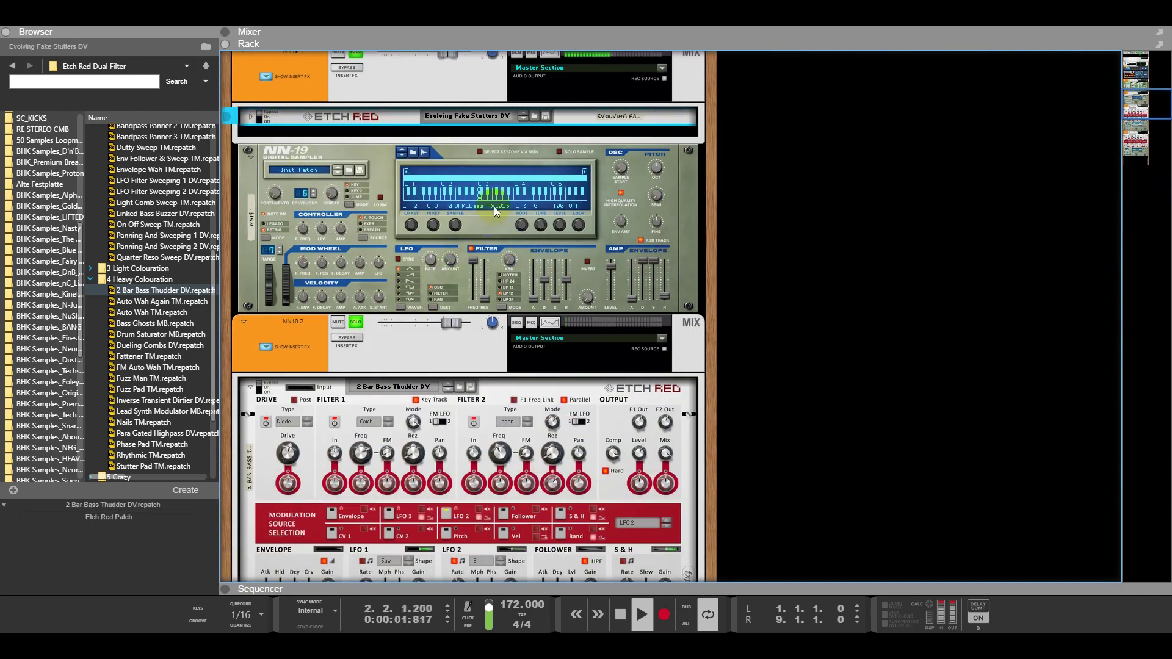
# Step: Toggle the Etch Red effect's bypass switch on NN19 1 and lower the channel level to -3.28 dB
pyautogui.scroll(1, 463, 183)
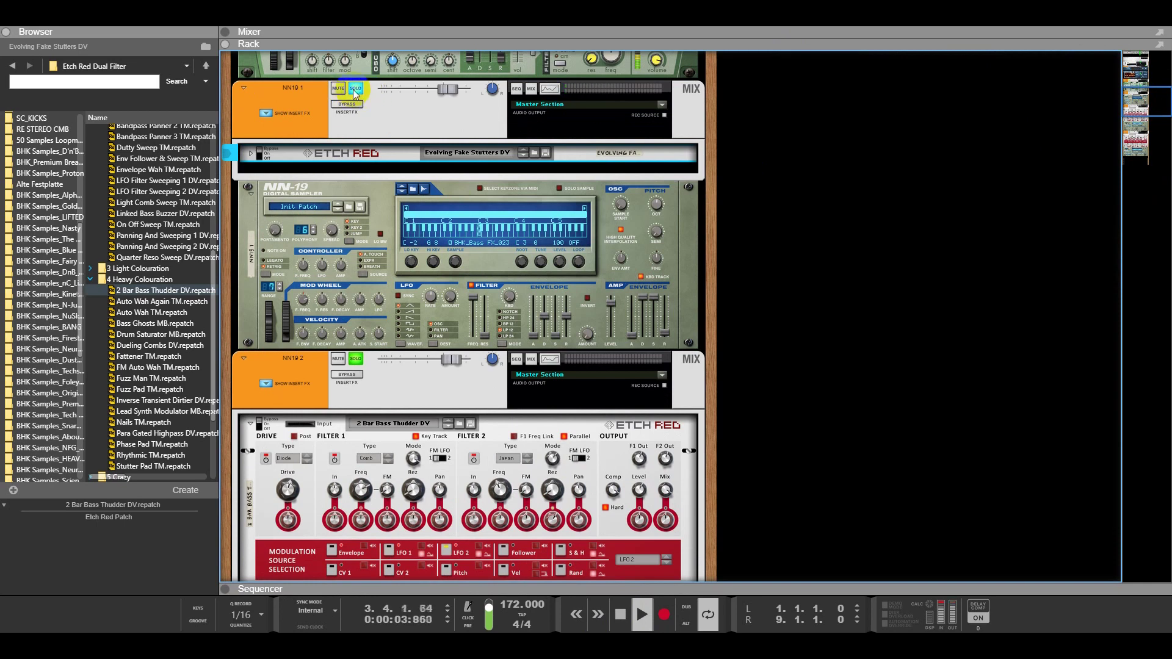
pyautogui.click(261, 165)
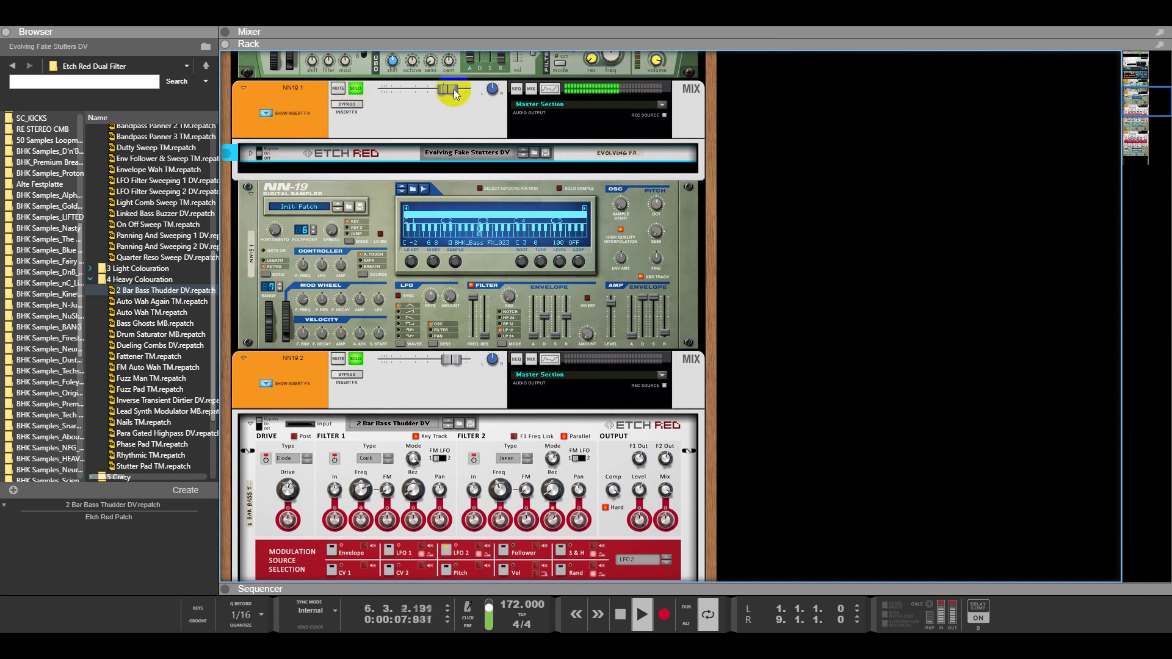
pyautogui.moveTo(453, 92); pyautogui.dragTo(453, 91)
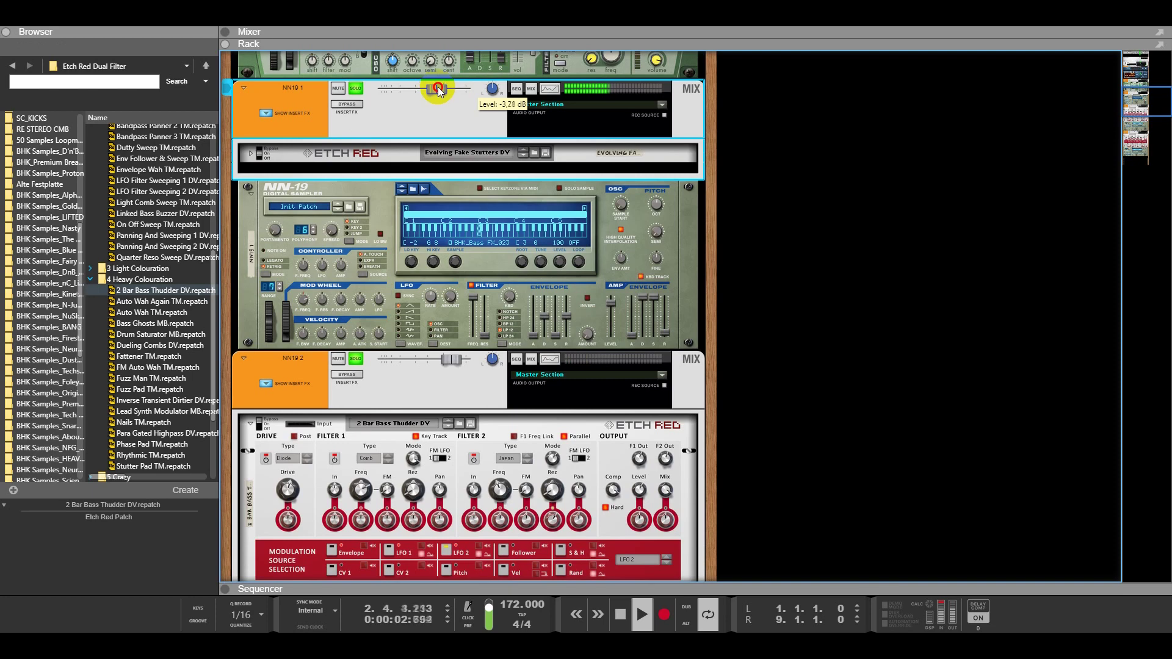
# Step: Toggle the bypass switch of the Etch Red effect with the 2 Bar Bass Thudder DV patch on NN19 2
pyautogui.scroll(-3, 366, 152)
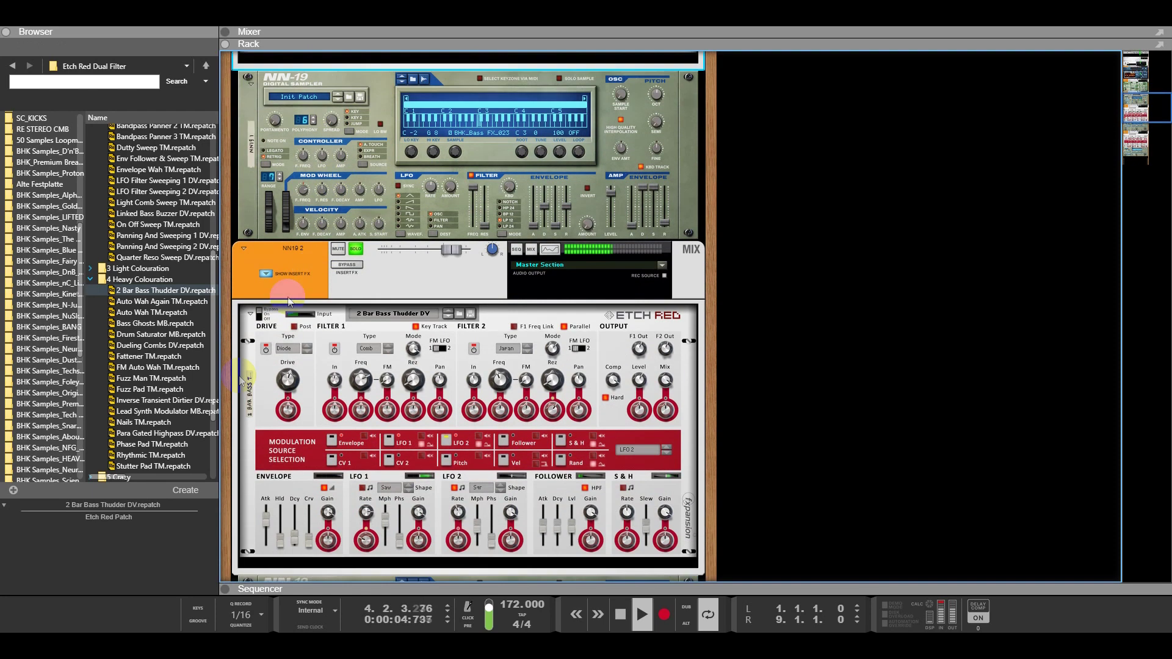
pyautogui.click(255, 313)
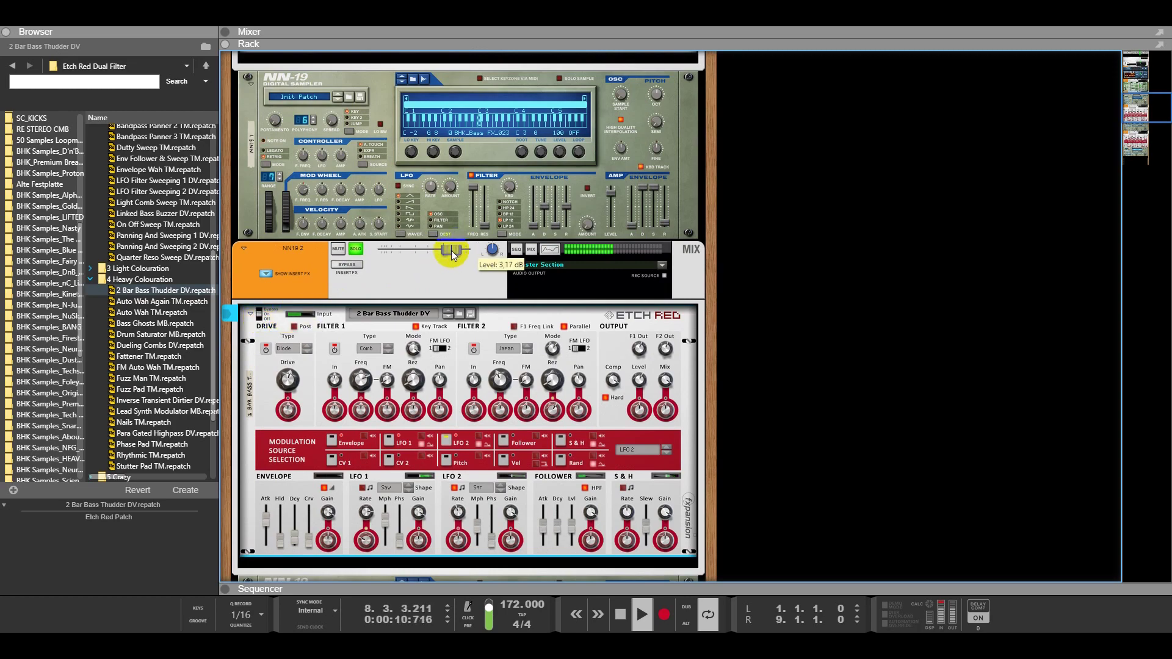
pyautogui.scroll(-2, 448, 266)
pyautogui.scroll(-10, 449, 266)
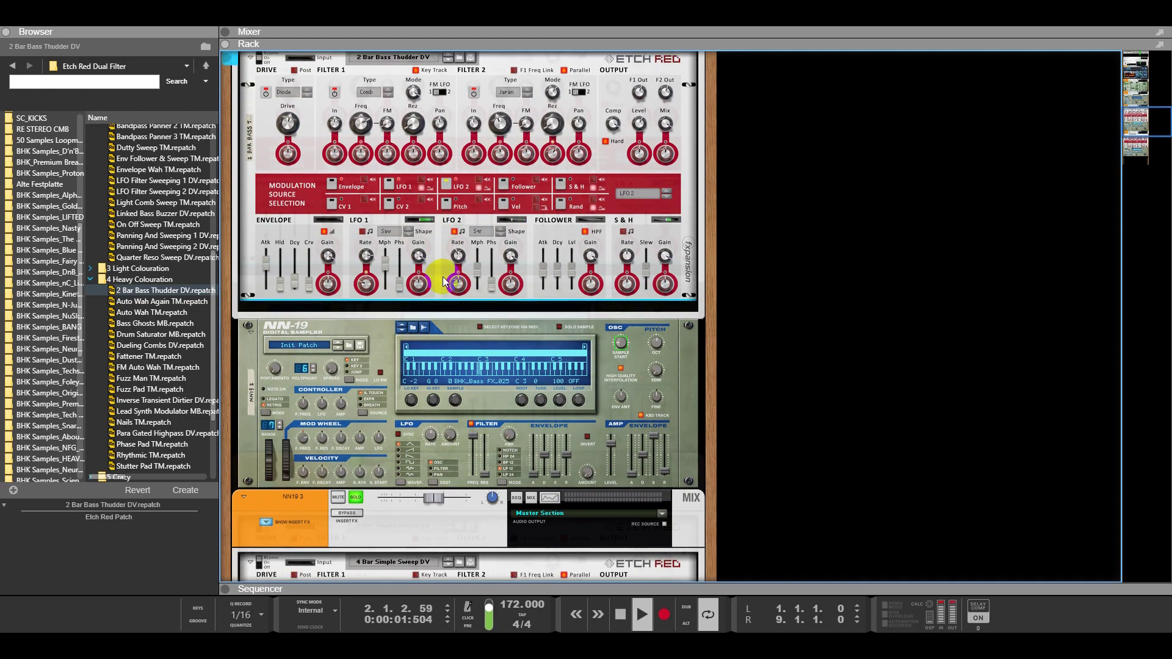
# Step: Toggle the bypass switch of the Etch Red effect with the 4 Bar Simple Sweep DV patch on NN19 3
pyautogui.scroll(-5, 445, 321)
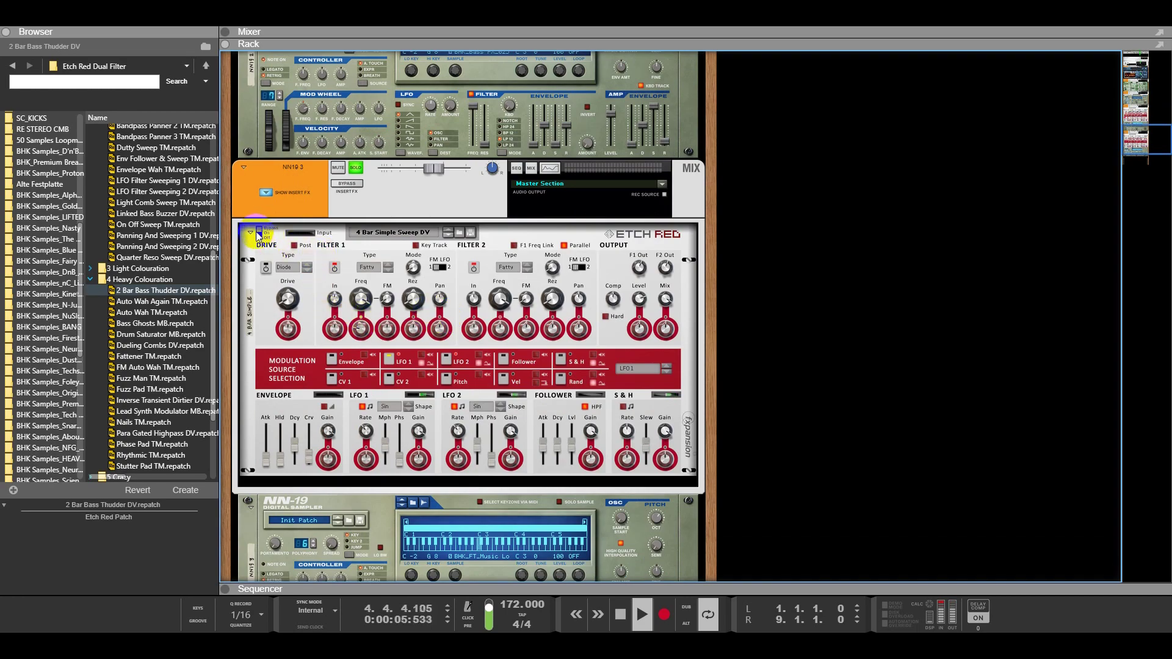
pyautogui.click(260, 235)
pyautogui.scroll(-1, 336, 299)
pyautogui.scroll(1, 391, 303)
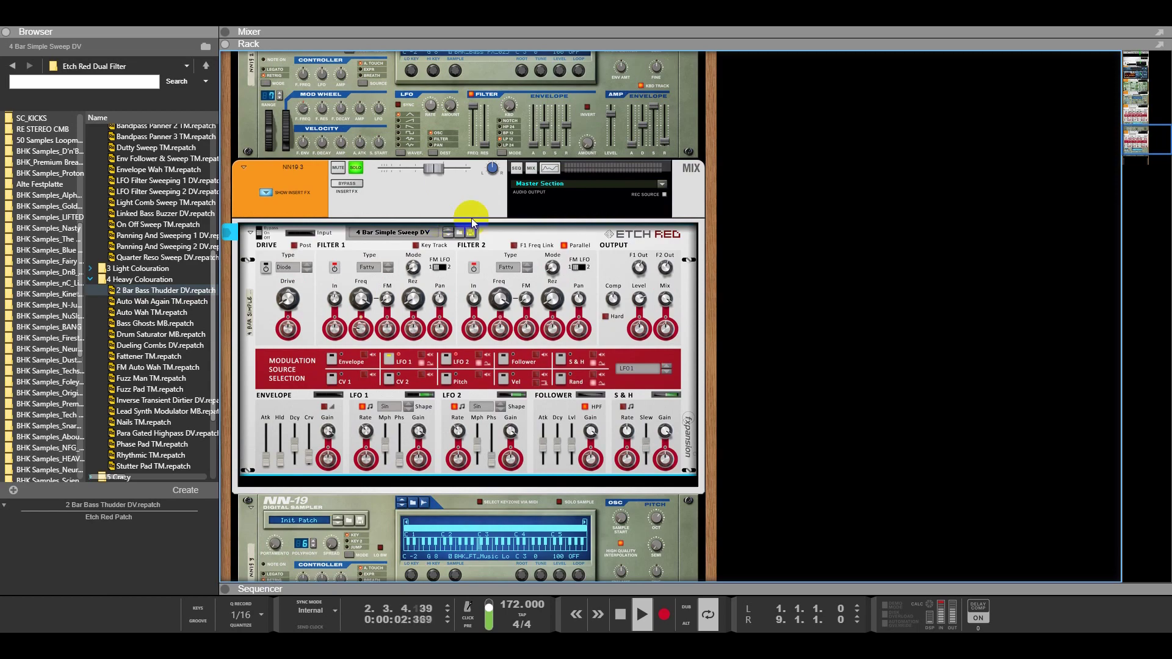
pyautogui.scroll(-2, 471, 218)
pyautogui.scroll(10, 504, 283)
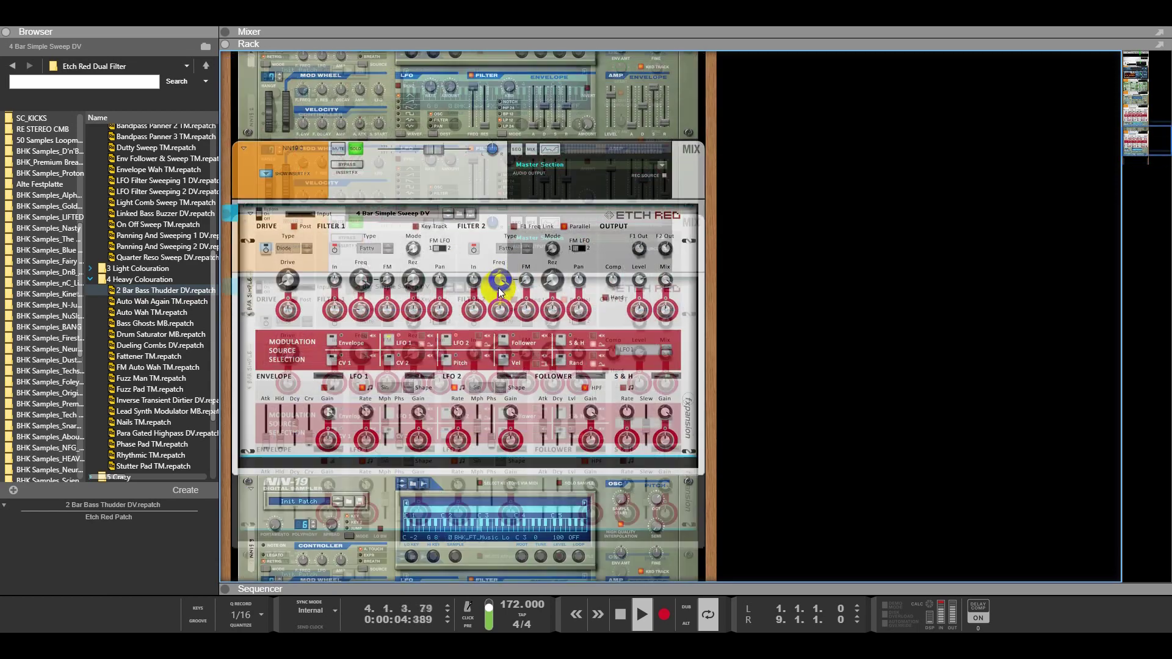
# Step: Go back to the Dr. OctoRex break player and select the ValhallaRoom reverb above it
pyautogui.scroll(6, 498, 291)
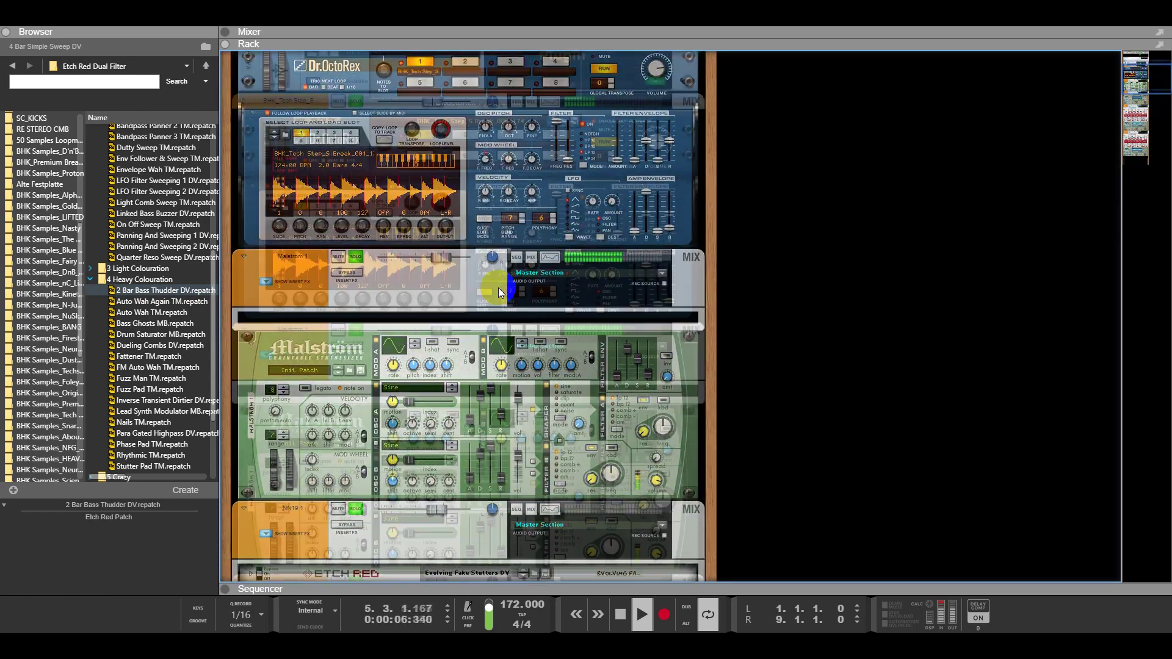
pyautogui.click(405, 239)
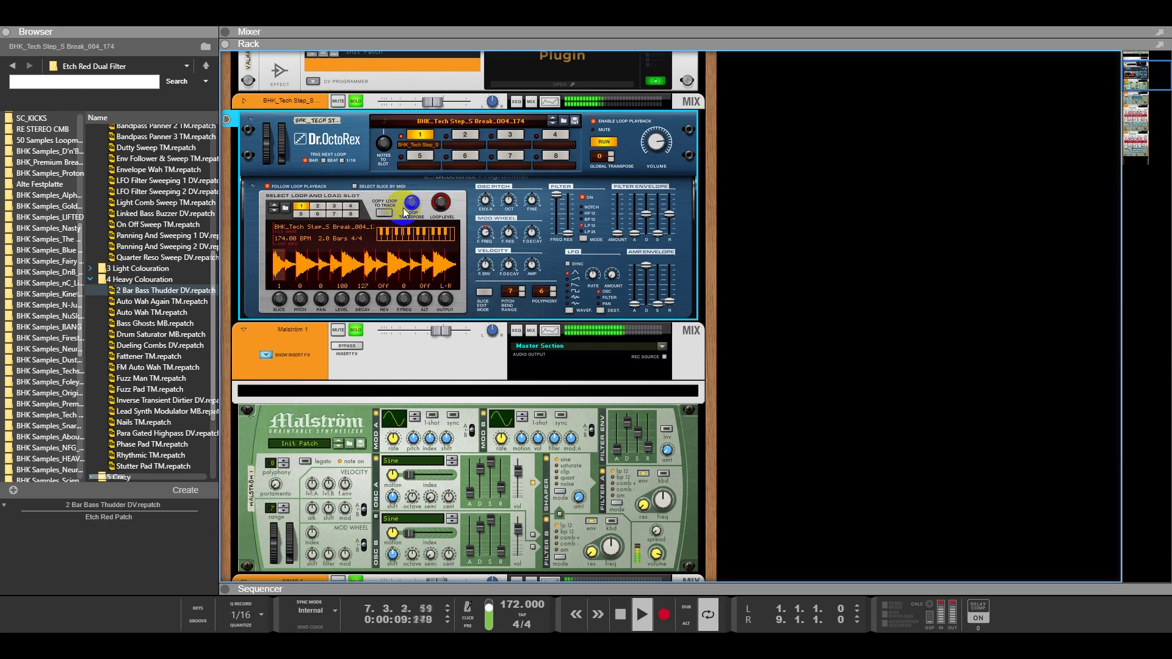
pyautogui.click(617, 60)
# Step: Enlarge the mixer, adjust the send 1 level to ValhallaRoom on NN19 1, select NN19 2 and restore the rack view
pyautogui.click(469, 38)
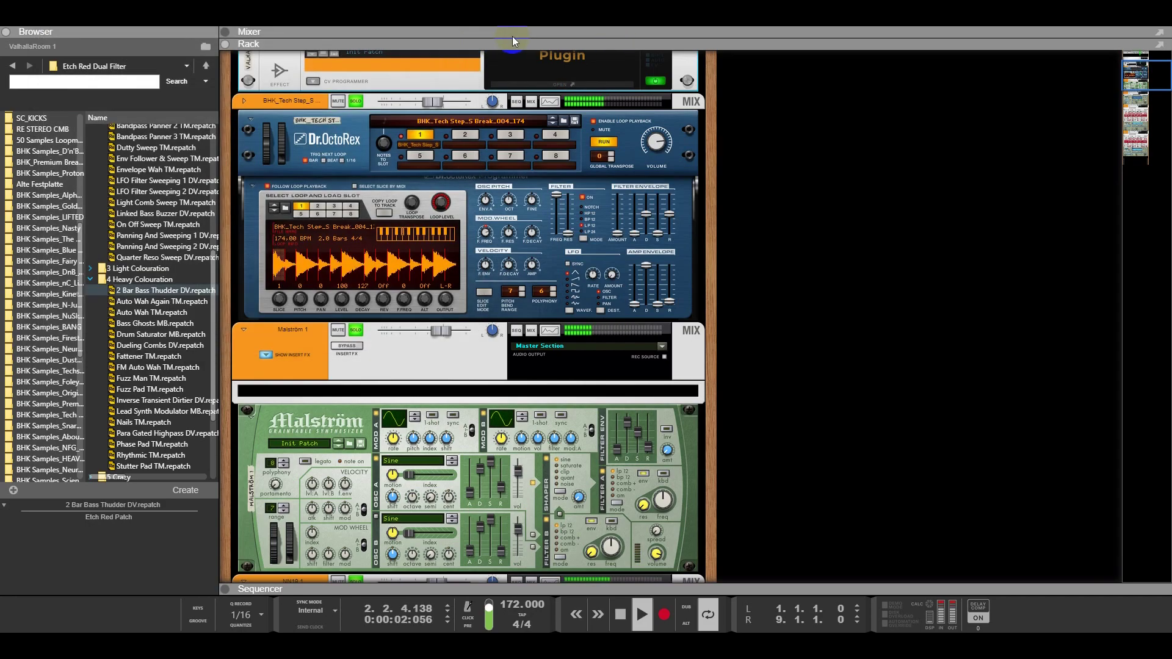
pyautogui.moveTo(515, 43); pyautogui.dragTo(488, 507)
pyautogui.click(893, 401)
pyautogui.click(926, 390)
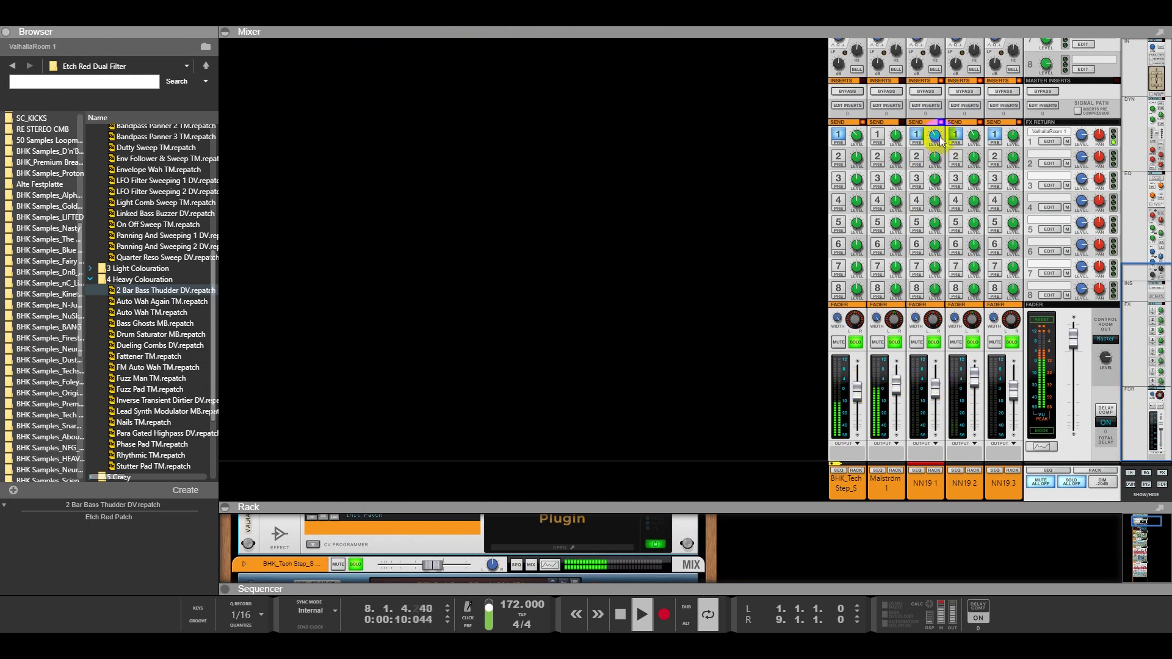
pyautogui.moveTo(936, 138); pyautogui.dragTo(935, 133)
pyautogui.click(975, 387)
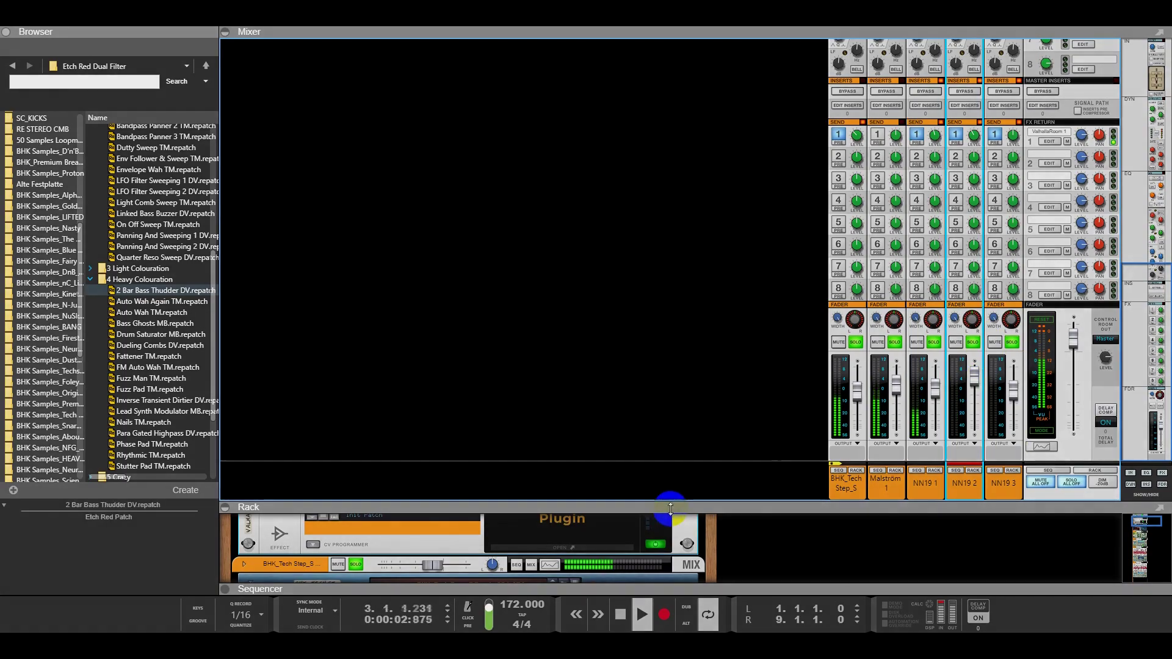
pyautogui.moveTo(670, 503); pyautogui.dragTo(660, 97)
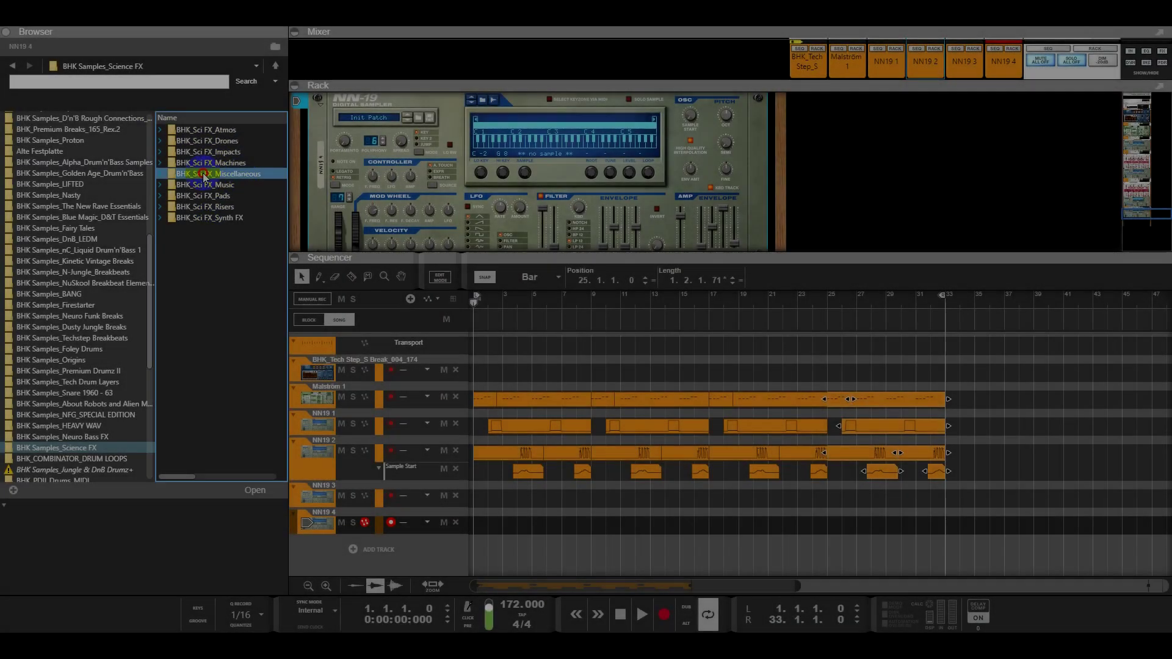
# Step: Load BHK_Sci FX_Pad_01_A#.wav from the BHK_Sci FX_Pads folder into the NN19 4 sampler and enlarge the rack
pyautogui.click(160, 199)
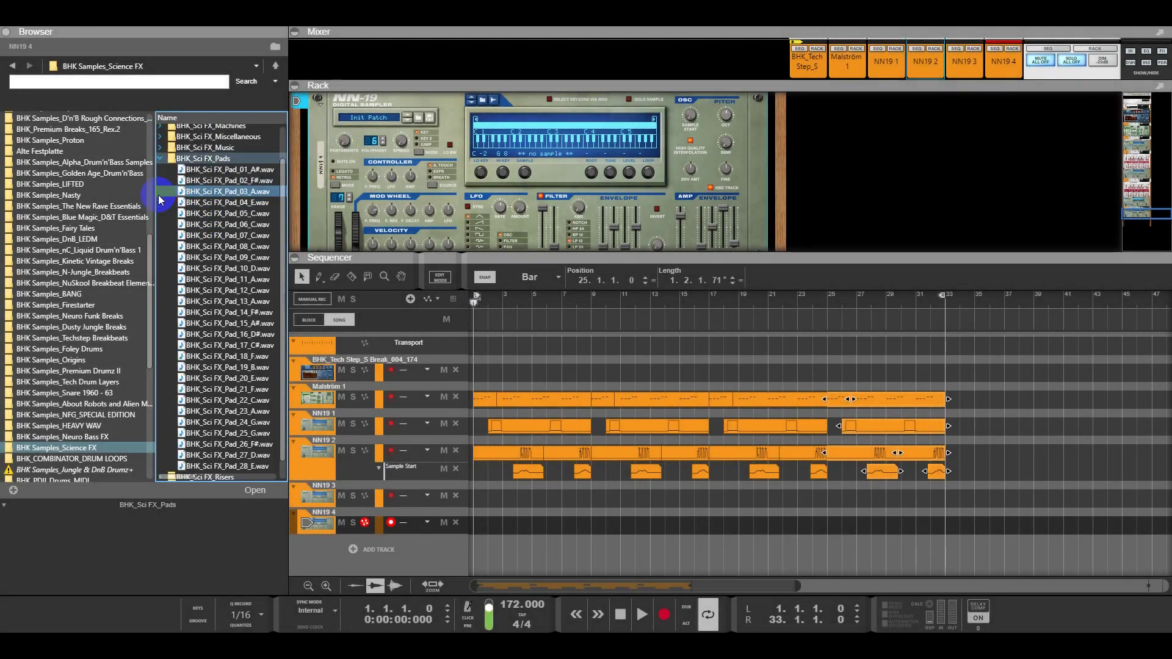
pyautogui.moveTo(205, 170); pyautogui.dragTo(567, 161)
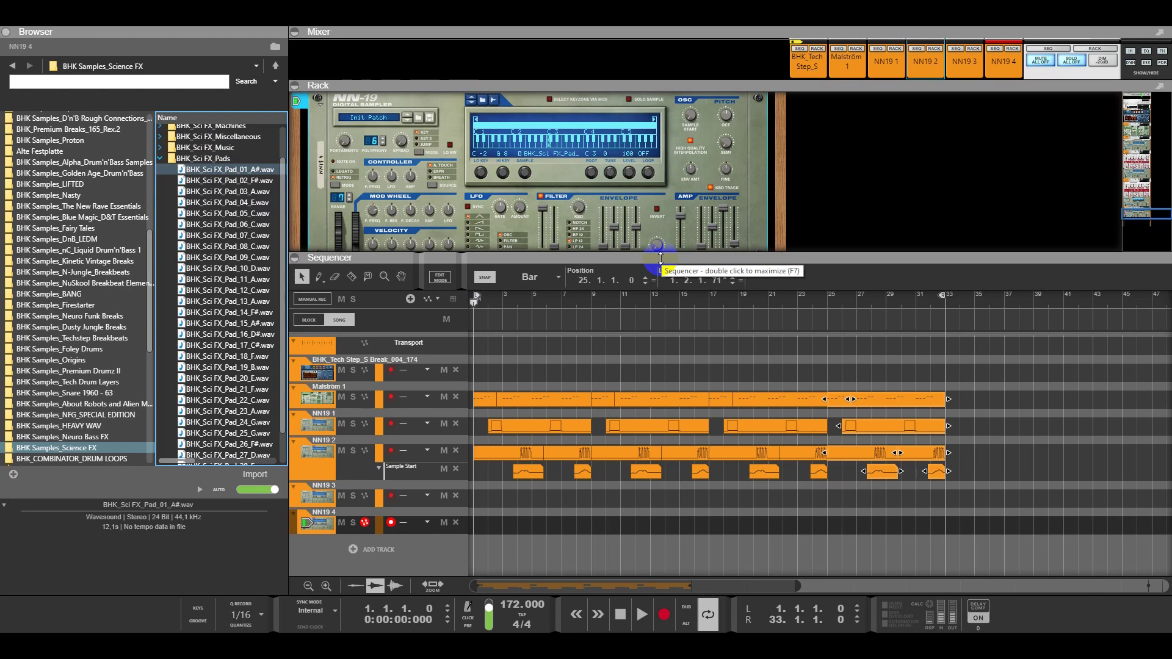
pyautogui.moveTo(660, 259); pyautogui.dragTo(667, 361)
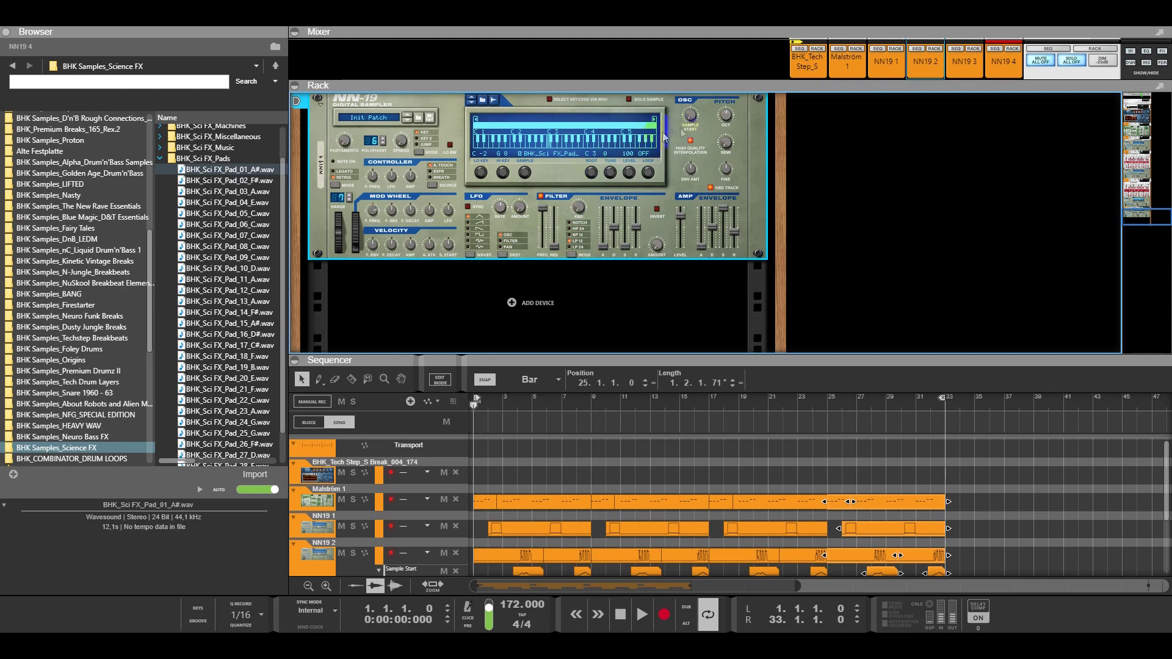
# Step: Try the sample start knob and a filter slider on the NN19 4 sampler
pyautogui.moveTo(693, 105)
pyautogui.mouseDown()
pyautogui.moveTo(702, 49)
pyautogui.moveTo(690, 119)
pyautogui.mouseUp()
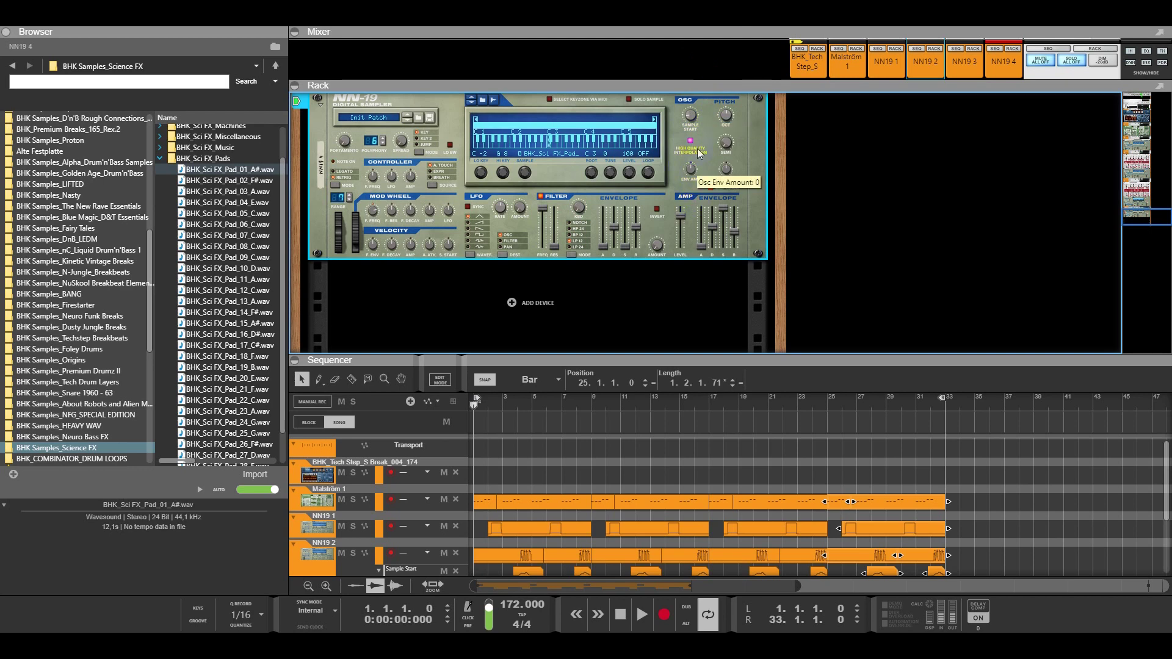
pyautogui.moveTo(551, 235); pyautogui.dragTo(551, 209)
pyautogui.click(690, 114)
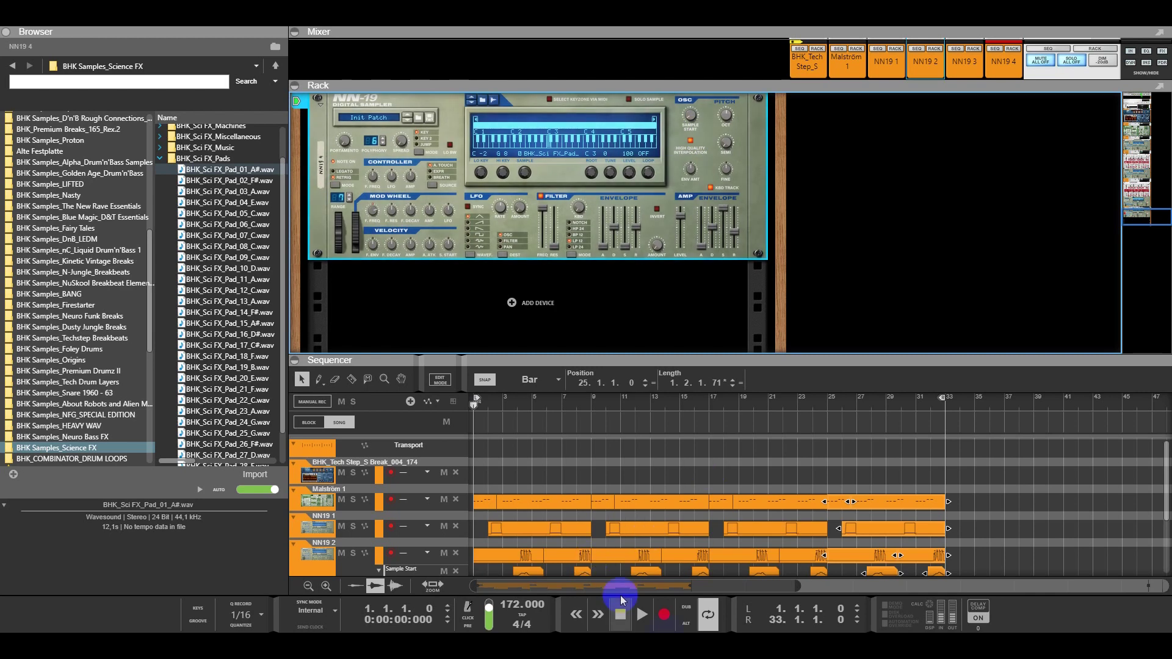
# Step: Play the arrangement with the sequencer enlarged, move playback to about bar 31 and start recording the pad on NN19 4
pyautogui.click(649, 620)
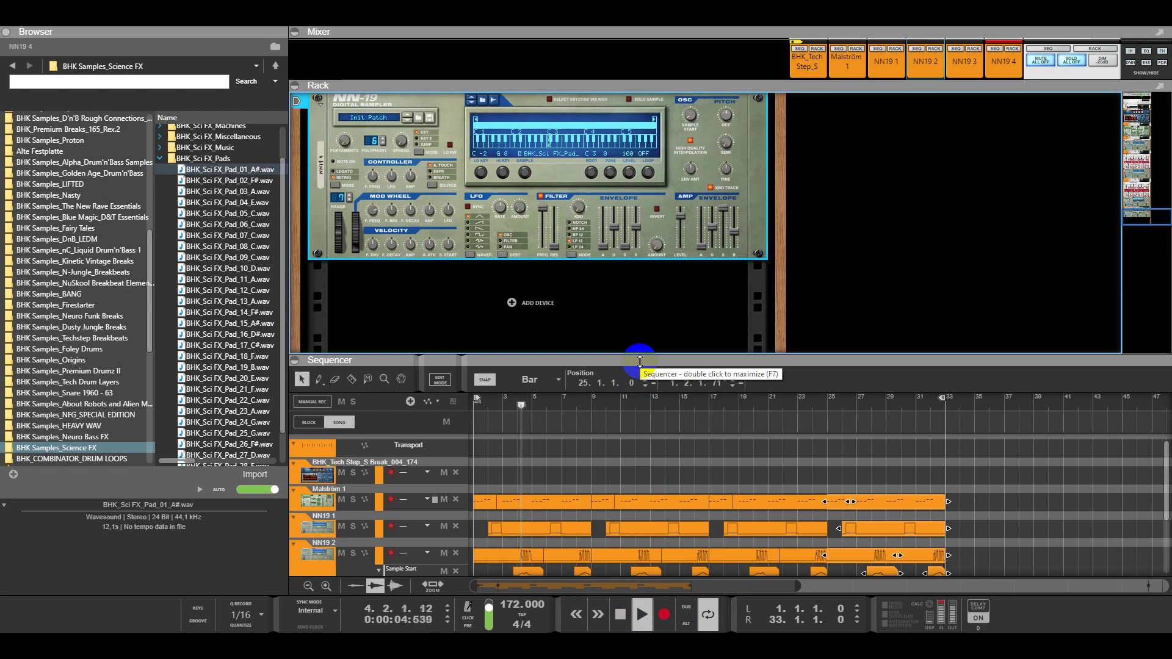
pyautogui.moveTo(641, 360); pyautogui.dragTo(647, 158)
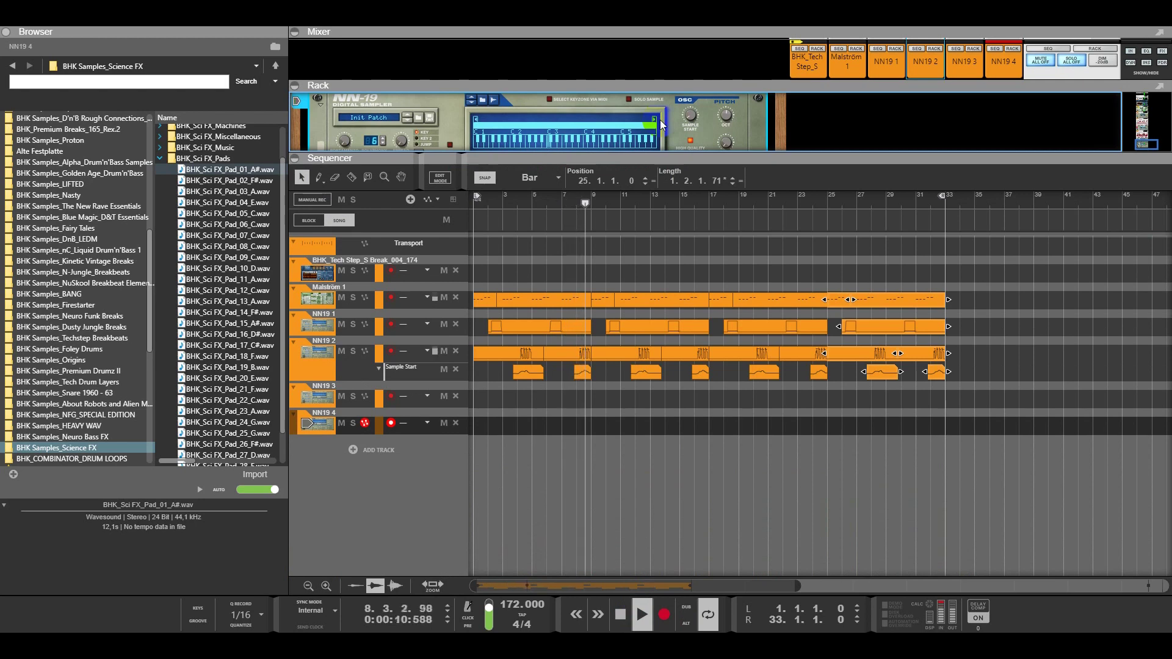
pyautogui.click(647, 224)
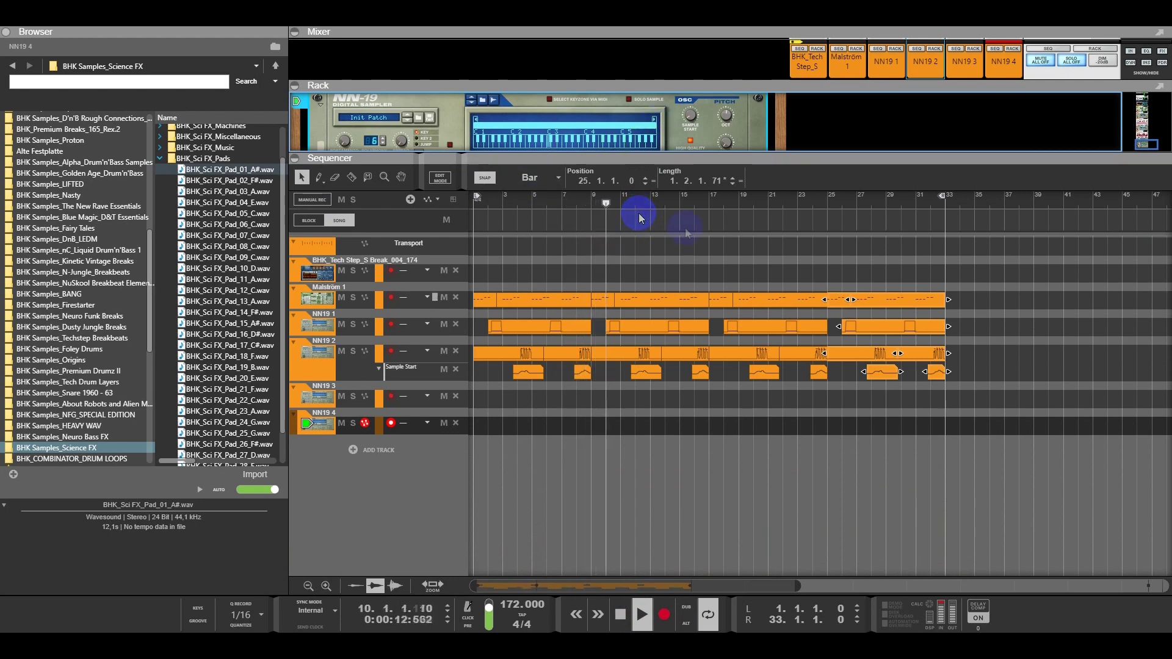
pyautogui.click(919, 200)
pyautogui.click(940, 397)
pyautogui.click(664, 614)
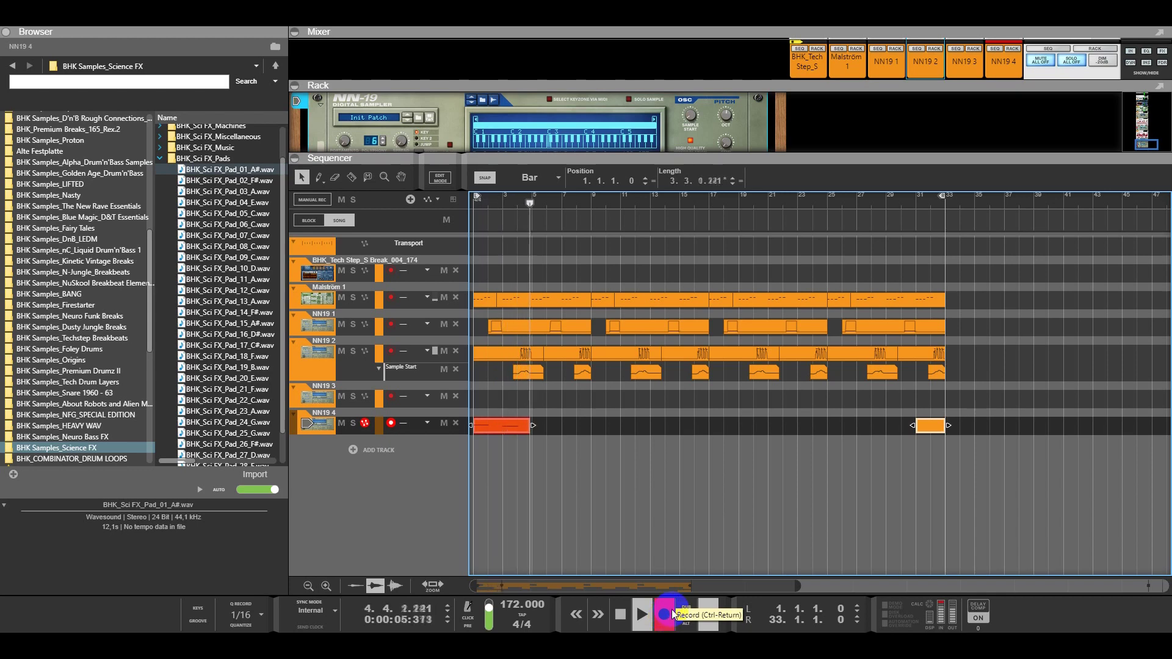
# Step: Open the NN19 4 clip being recorded to view its notes, and return to the start of the arrangement
pyautogui.click(517, 427)
pyautogui.doubleClick(517, 427)
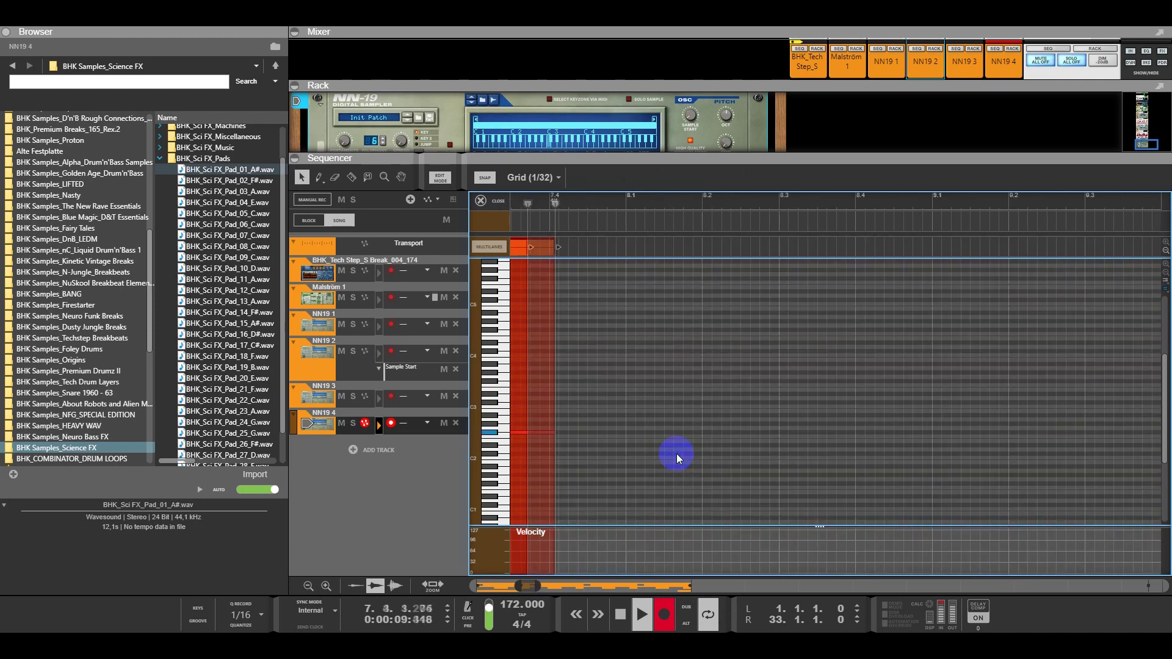
pyautogui.click(497, 205)
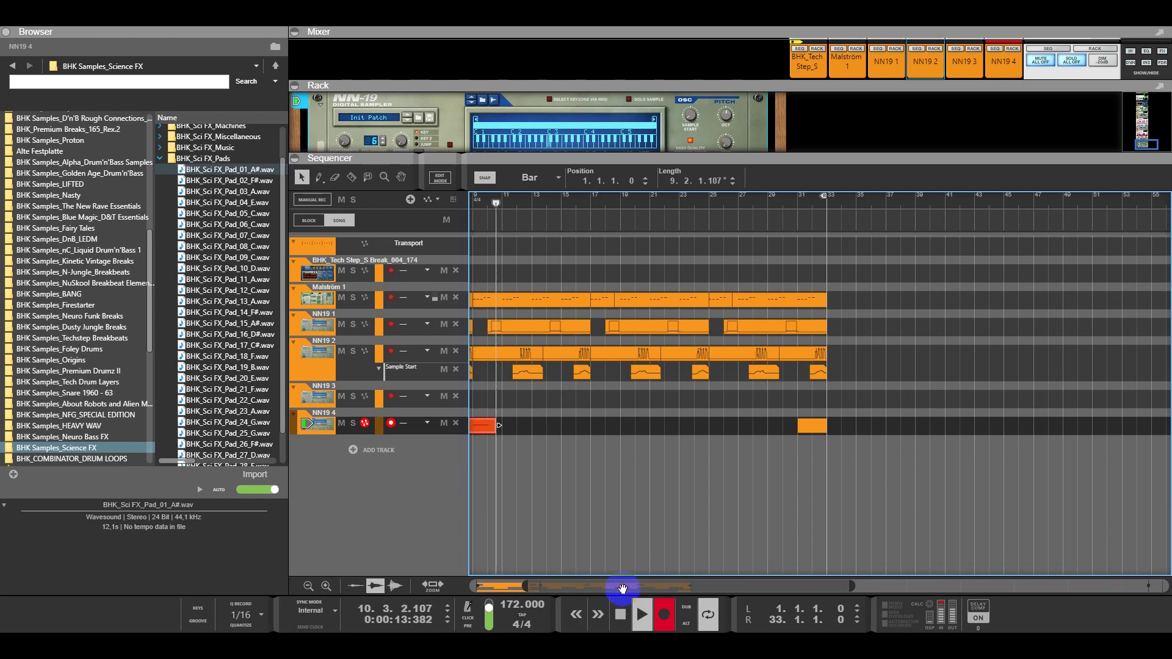
pyautogui.moveTo(621, 590); pyautogui.dragTo(427, 587)
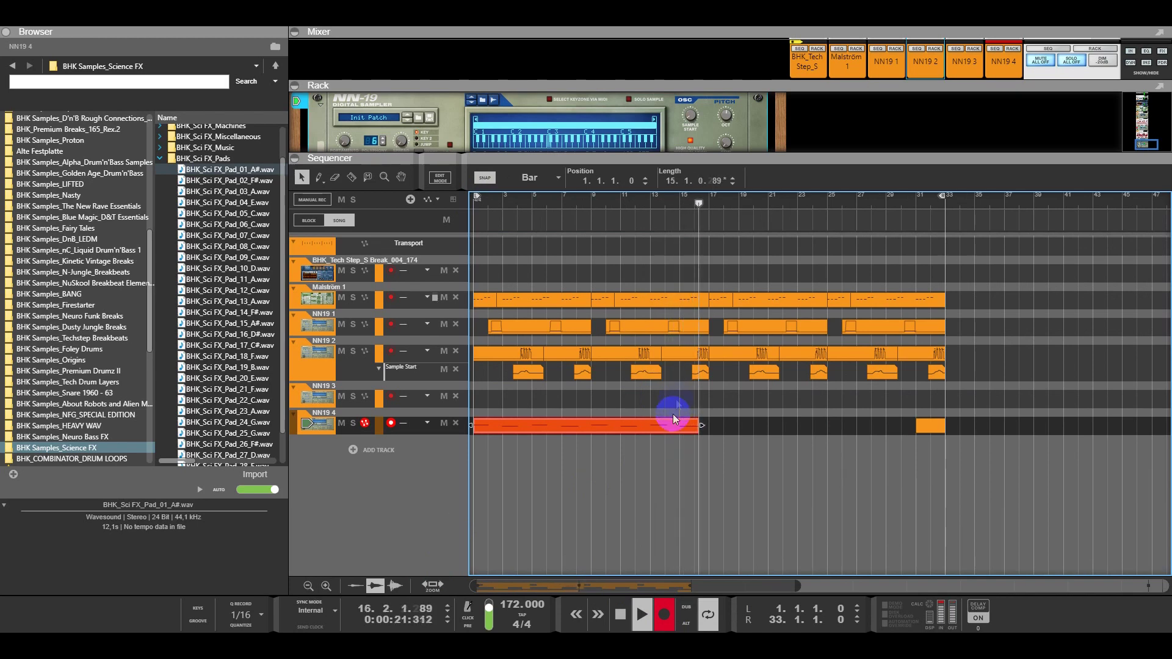
# Step: Stop recording the NN19 4 pad part and remove the short extra clip near bar 31
pyautogui.click(664, 615)
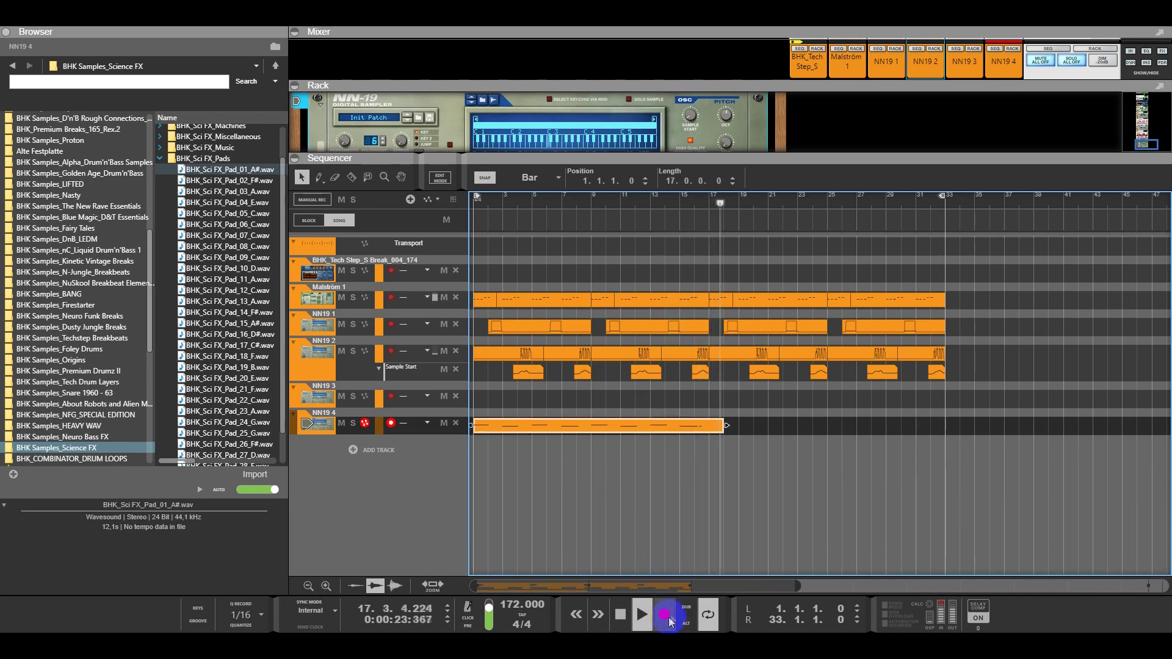
pyautogui.rightClick(667, 425)
pyautogui.click(705, 395)
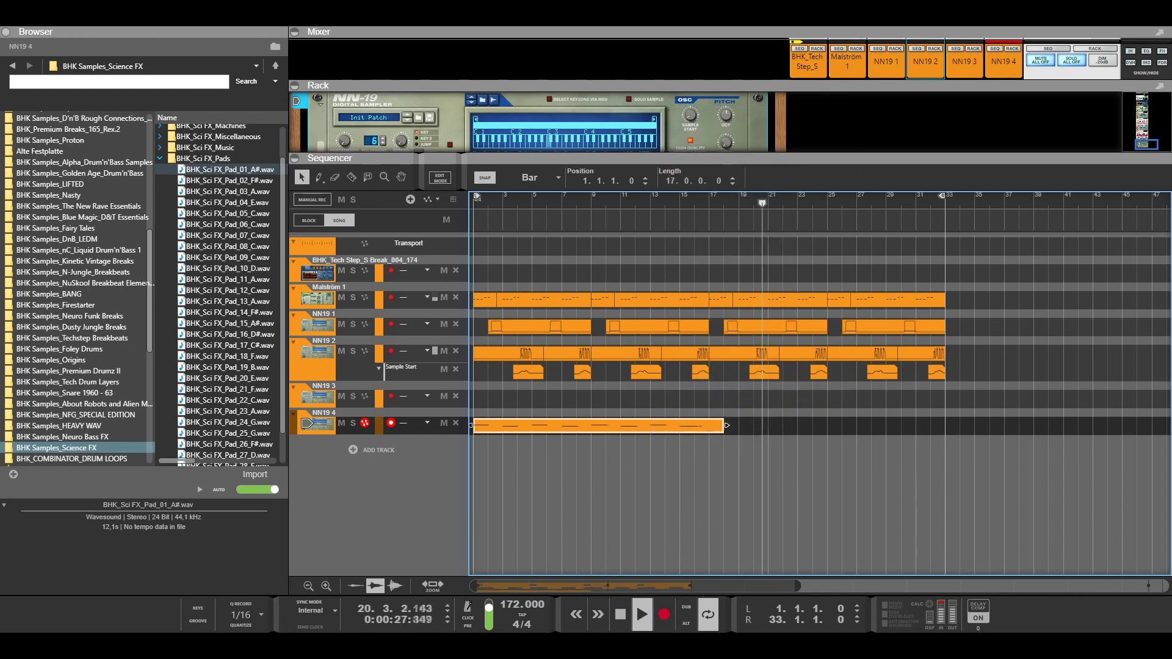
# Step: Select the NN19 4 track and move playback to the beginning of the arrangement
pyautogui.click(806, 362)
pyautogui.click(328, 430)
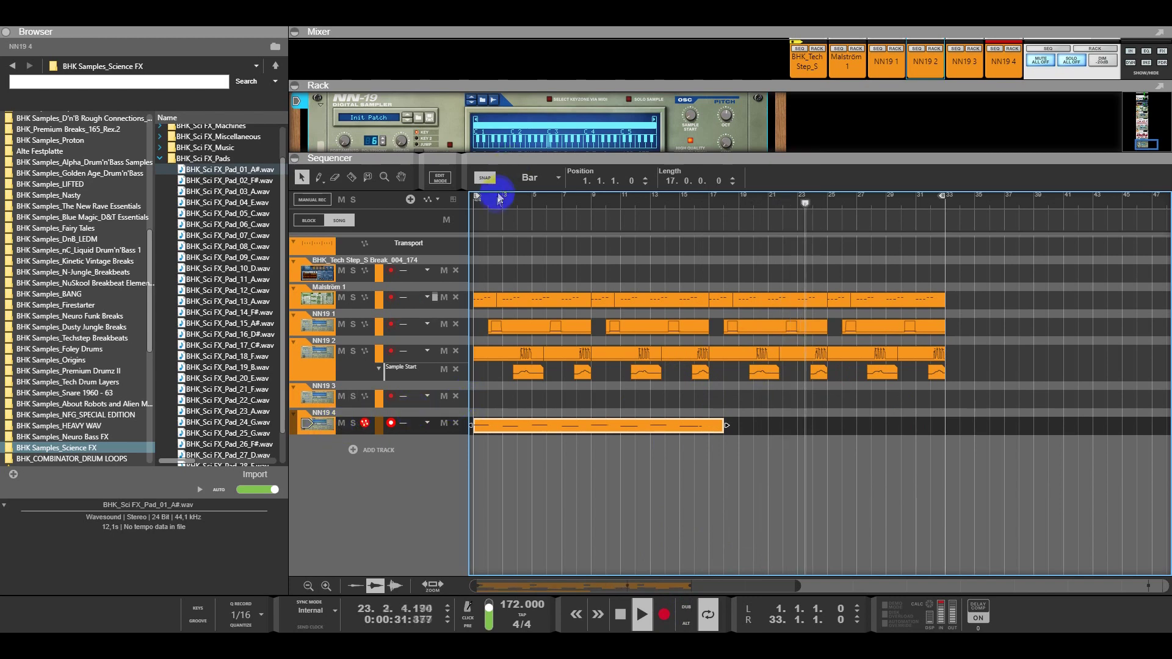
pyautogui.moveTo(589, 201); pyautogui.dragTo(308, 218)
# Step: Enlarge the mixer and set the NN19 4 channel level to -4.91 dB
pyautogui.moveTo(618, 79); pyautogui.dragTo(560, 393)
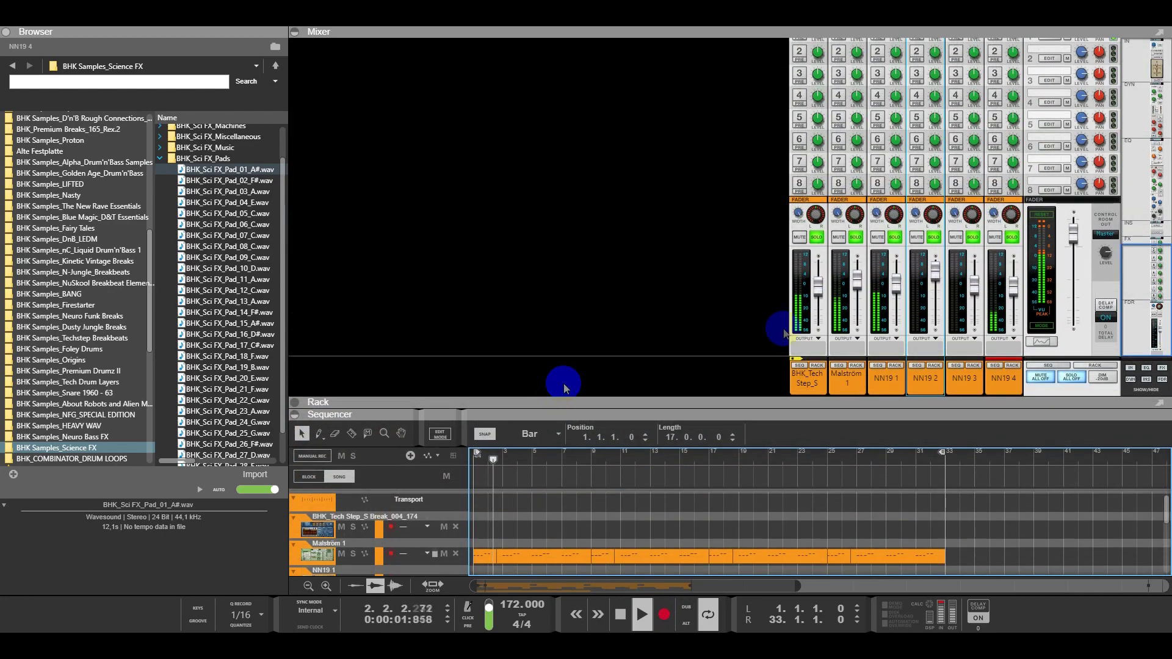
pyautogui.click(1013, 293)
pyautogui.moveTo(1013, 293); pyautogui.dragTo(1013, 292)
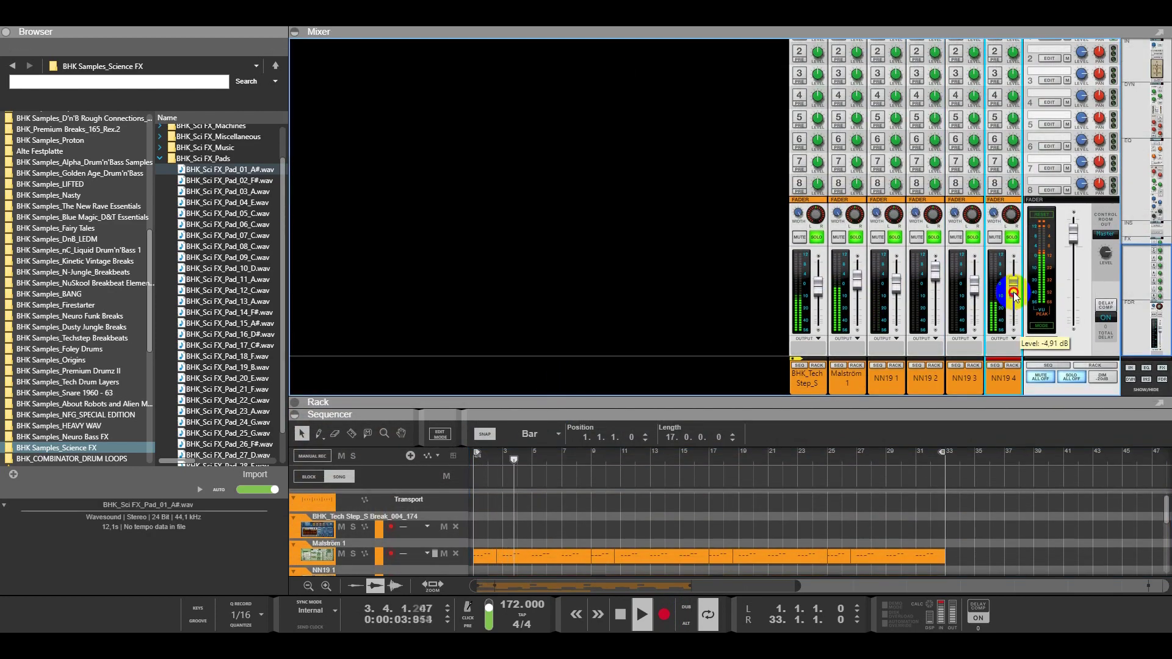
pyautogui.click(1010, 238)
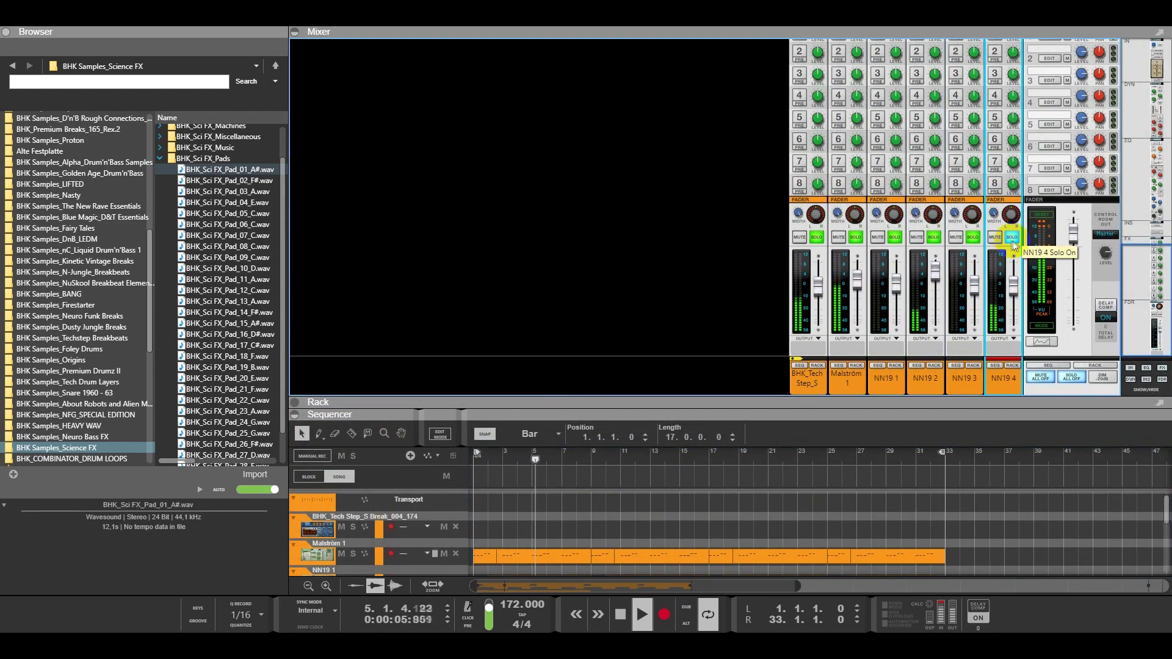
pyautogui.click(1013, 287)
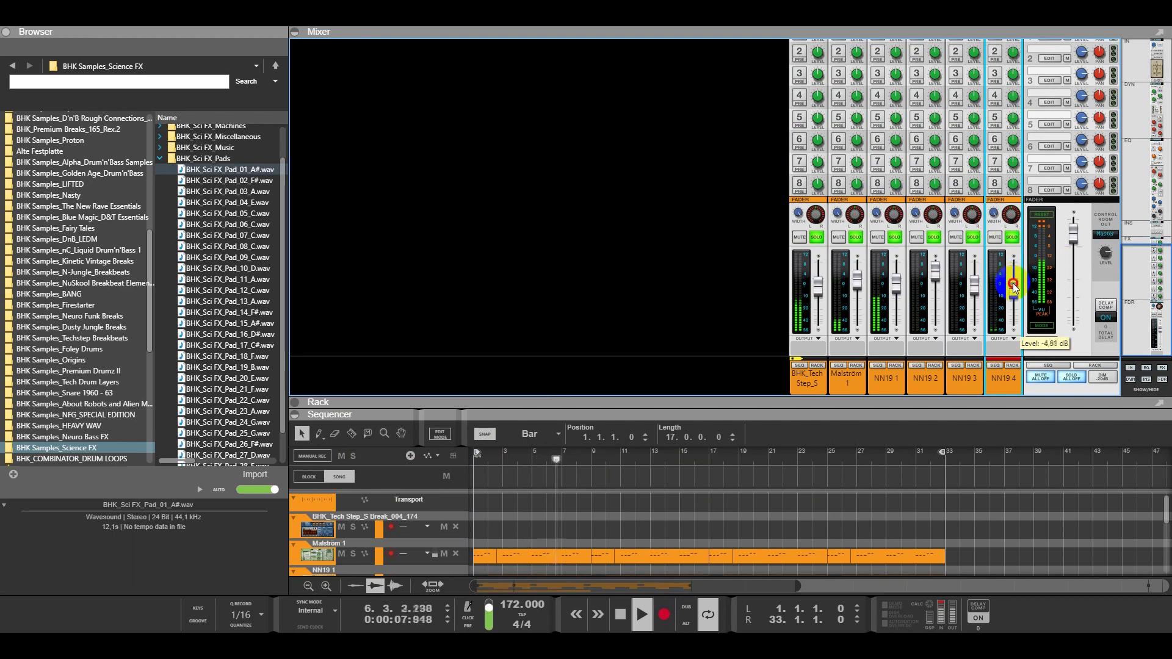
pyautogui.moveTo(1014, 289); pyautogui.dragTo(1016, 285)
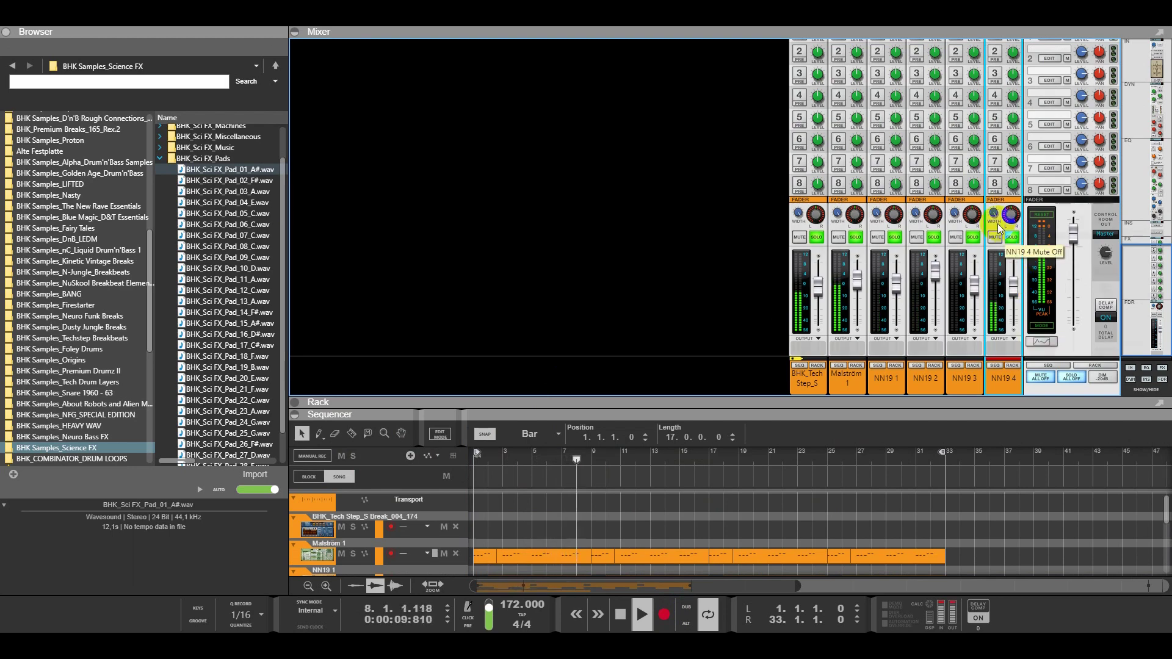
# Step: Turn on the ValhallaRoom reverb send for NN19 4 and adjust its send level
pyautogui.scroll(2, 996, 233)
pyautogui.click(995, 102)
pyautogui.click(1017, 99)
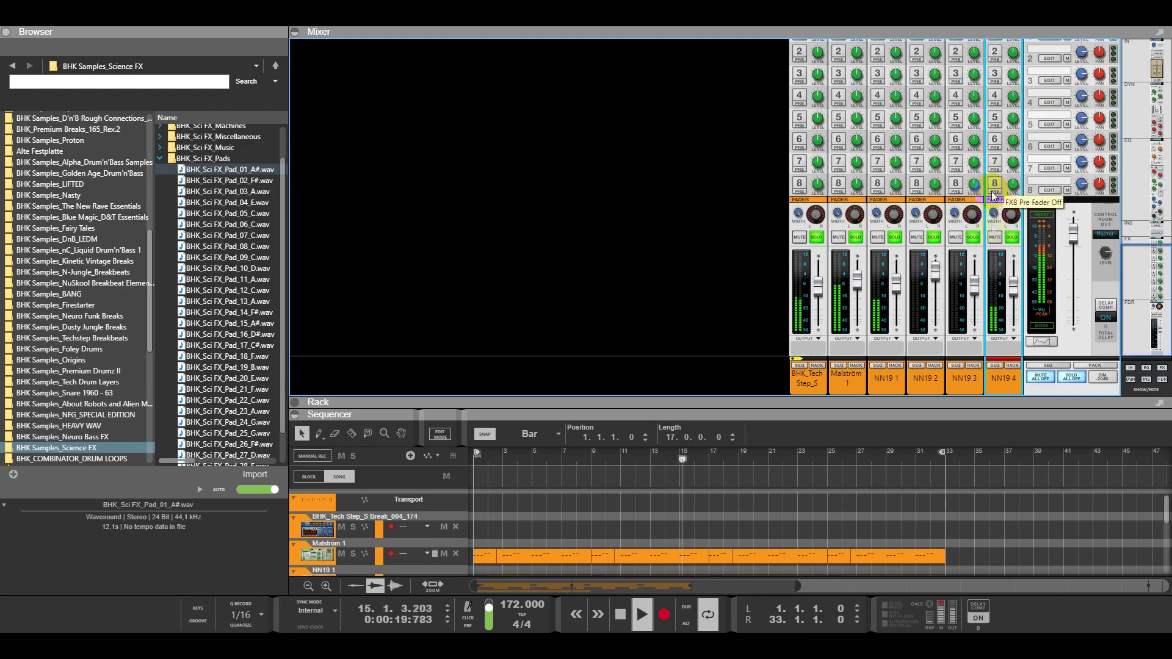
# Step: Enlarge the sequencer to show all tracks and zoom out the timeline beyond bar 60
pyautogui.moveTo(713, 416); pyautogui.dragTo(715, 241)
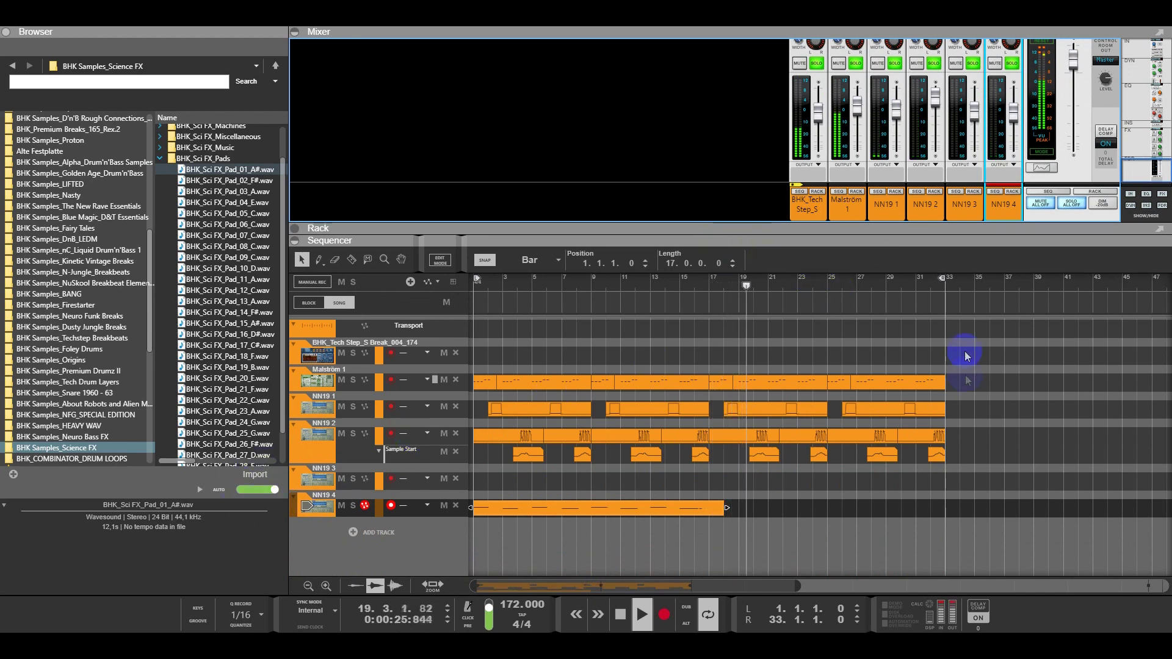
pyautogui.moveTo(793, 586); pyautogui.dragTo(858, 586)
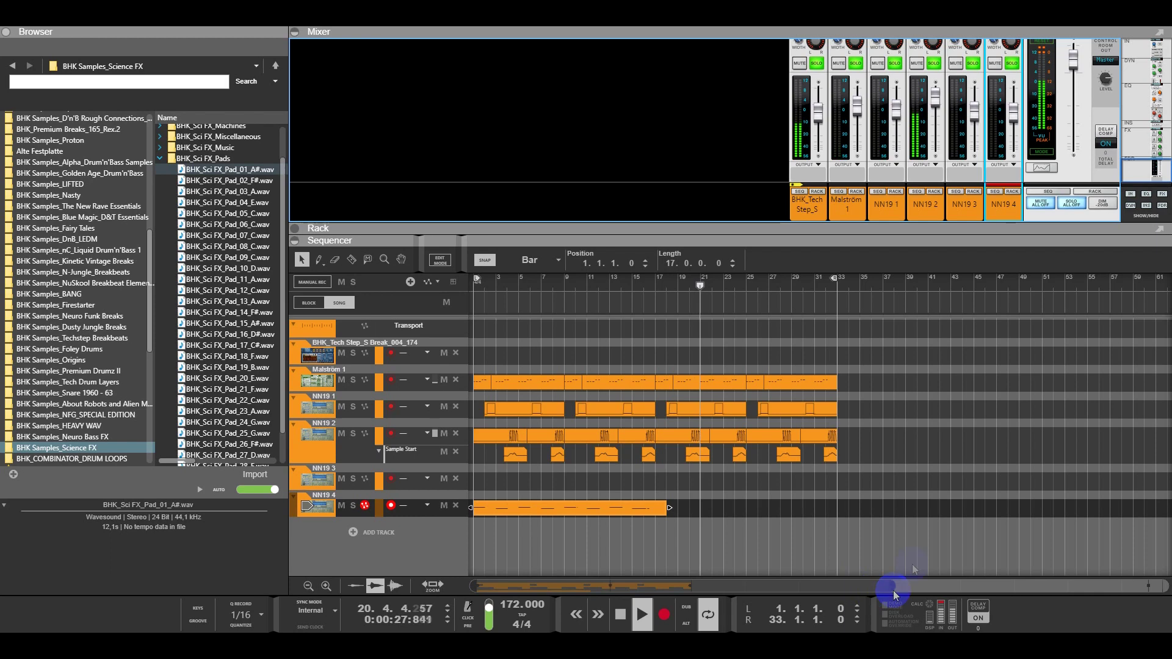
# Step: Shorten the NN19 4 clip to 16 bars
pyautogui.click(642, 615)
pyautogui.click(620, 616)
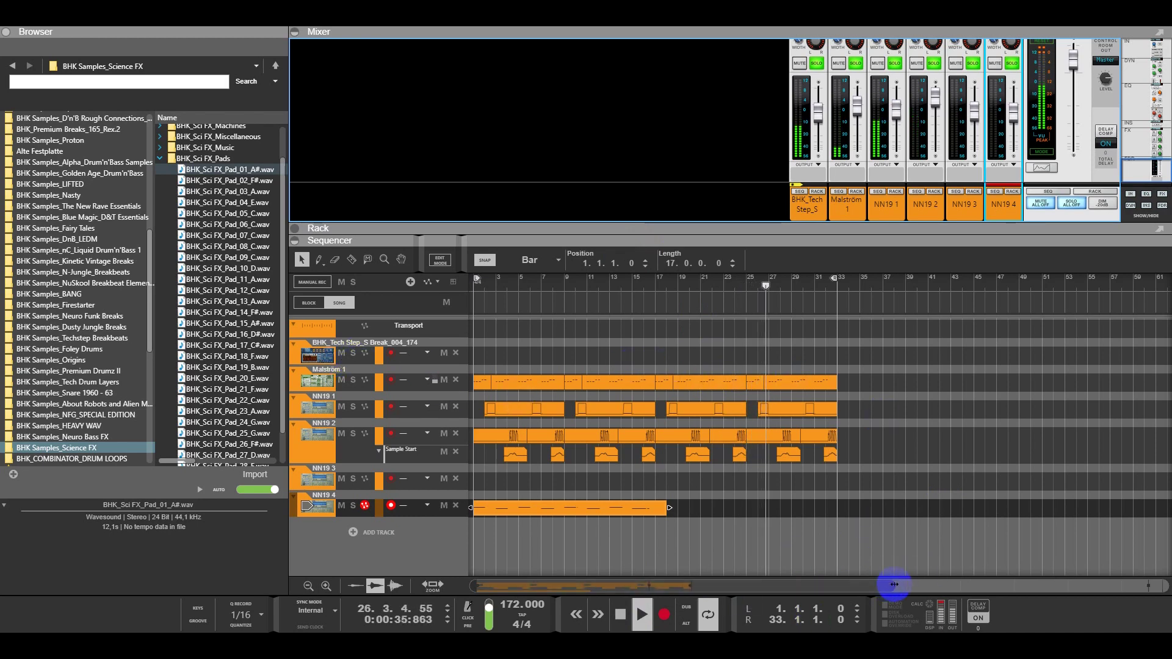
pyautogui.moveTo(892, 586); pyautogui.dragTo(1126, 579)
pyautogui.moveTo(589, 508); pyautogui.dragTo(581, 508)
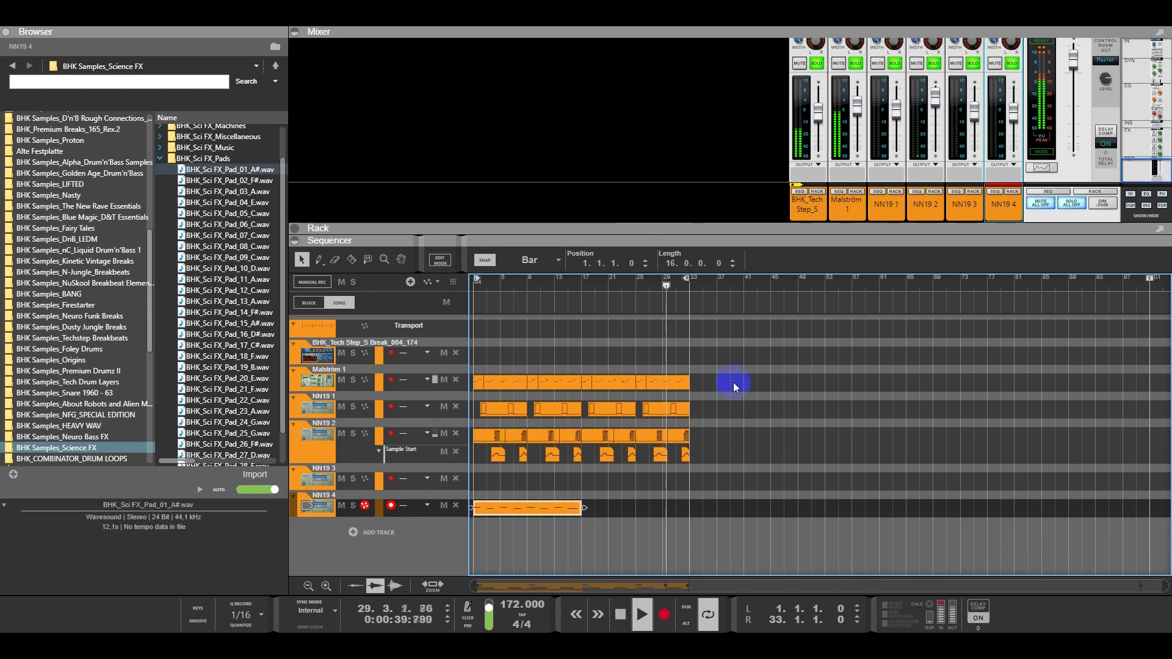
pyautogui.moveTo(758, 379); pyautogui.dragTo(379, 458)
pyautogui.click(496, 383)
pyautogui.moveTo(496, 382); pyautogui.dragTo(320, 387)
pyautogui.click(537, 259)
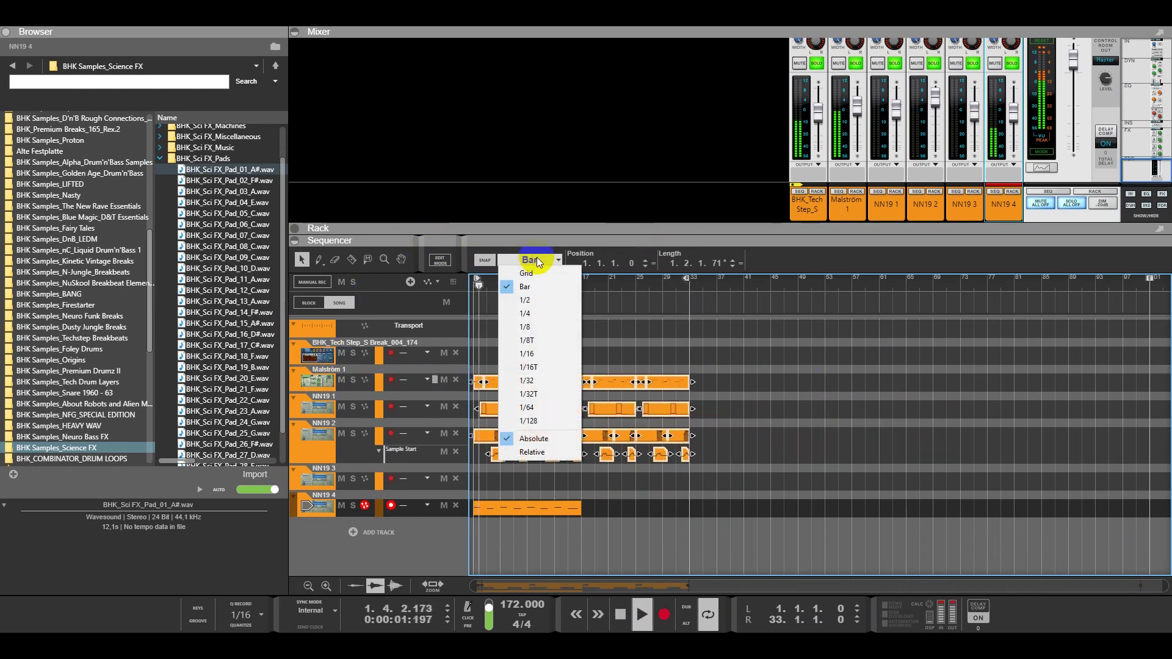
pyautogui.click(526, 273)
pyautogui.moveTo(499, 389); pyautogui.dragTo(460, 389)
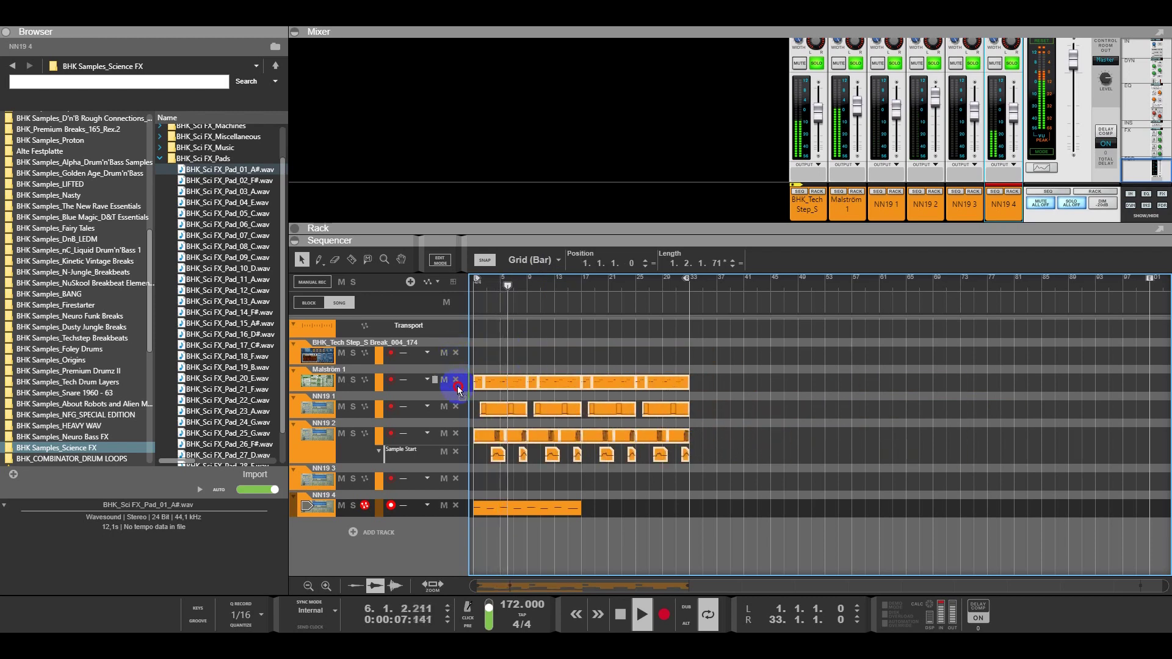
pyautogui.click(518, 261)
pyautogui.click(524, 291)
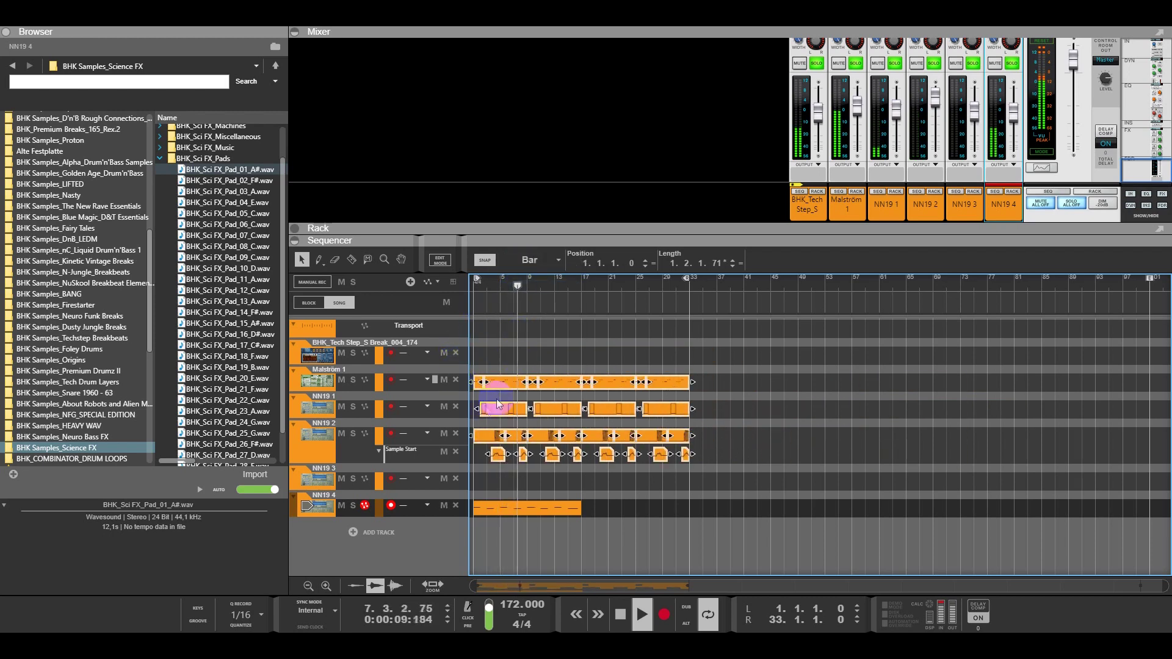
# Step: Join the clips on the Malström 1, NN19 1 and NN19 2 lanes, including the Sample Start automation, into one clip per lane
pyautogui.scroll(2, 496, 403)
pyautogui.click(492, 461)
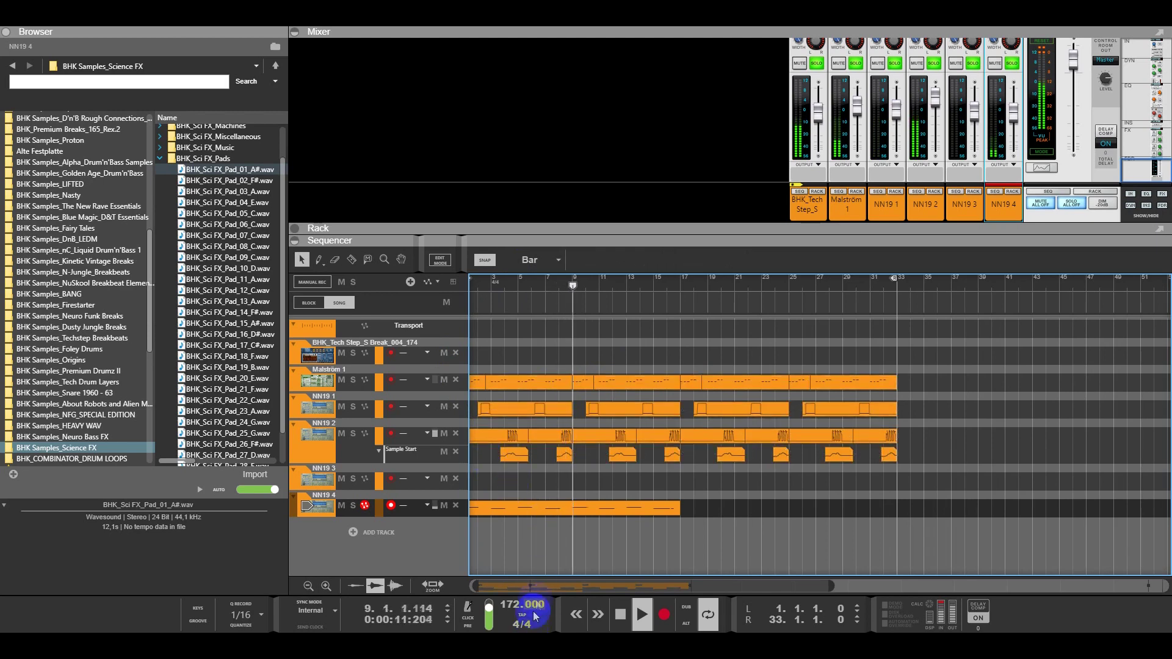
pyautogui.click(471, 382)
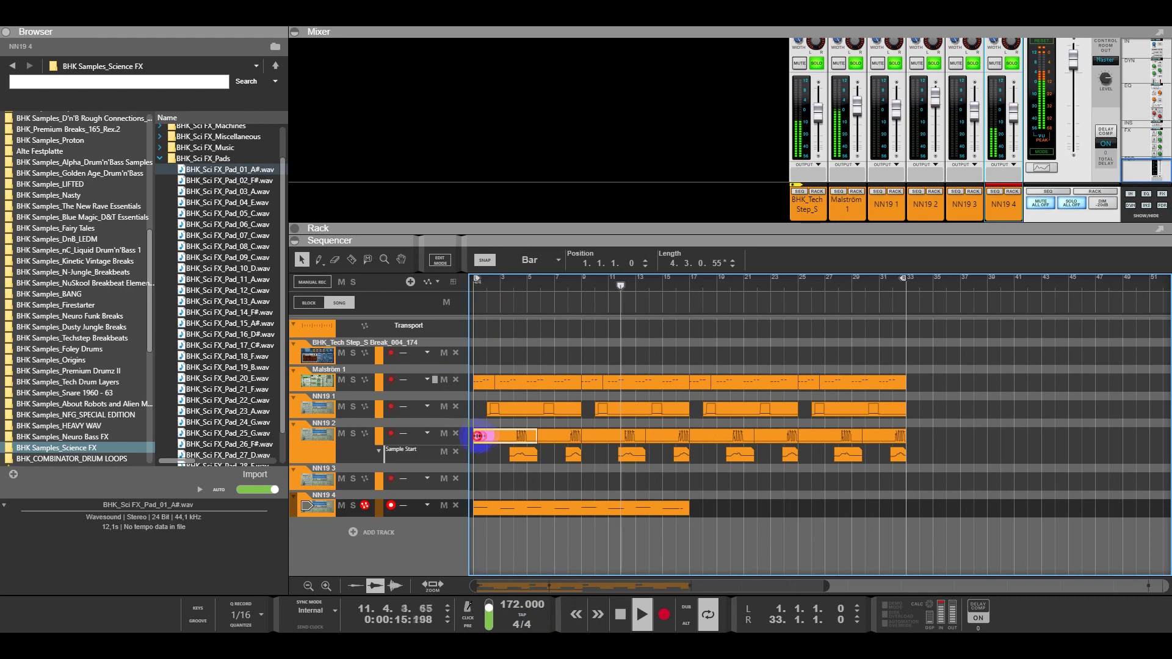
pyautogui.moveTo(928, 375); pyautogui.dragTo(410, 453)
pyautogui.rightClick(528, 385)
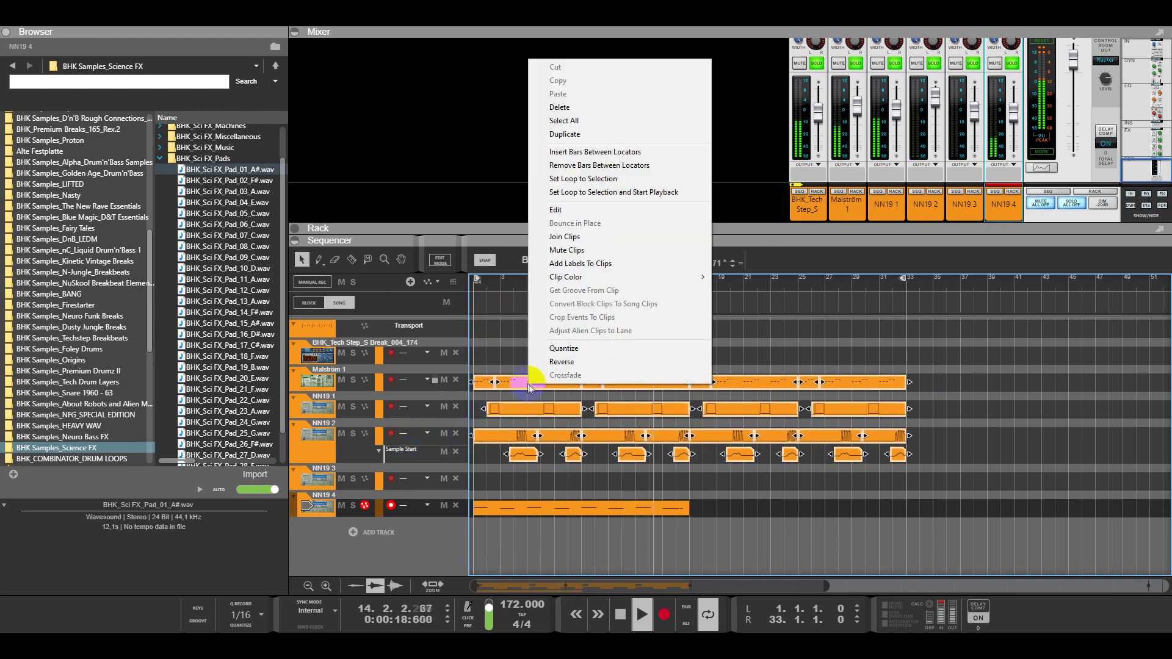
pyautogui.click(561, 238)
# Step: Move the joined Malström 1, NN19 1 and NN19 2 clips to bar 49 and the NN19 4 clip to bar 65
pyautogui.moveTo(818, 586); pyautogui.dragTo(1159, 586)
pyautogui.moveTo(733, 374); pyautogui.dragTo(401, 445)
pyautogui.moveTo(480, 383); pyautogui.dragTo(773, 389)
pyautogui.moveTo(612, 512); pyautogui.dragTo(870, 528)
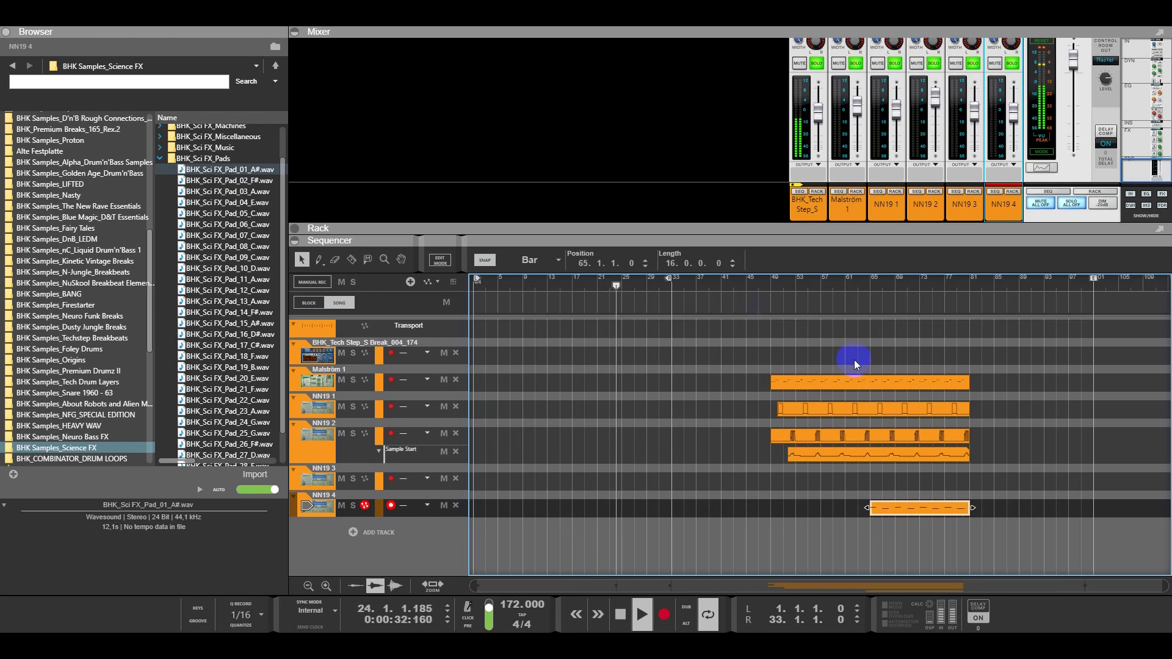
pyautogui.click(768, 285)
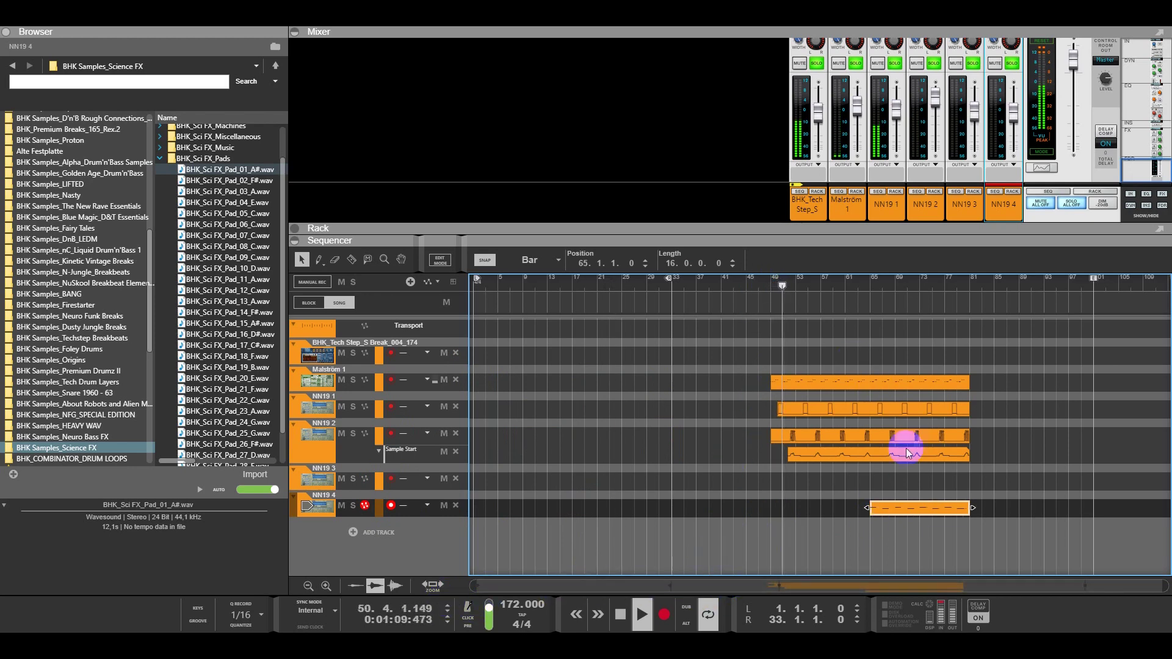
# Step: Move the song end marker further out and copy the Malström 1, NN19 1 and NN19 2 clips to bar 81
pyautogui.moveTo(747, 346); pyautogui.dragTo(1007, 537)
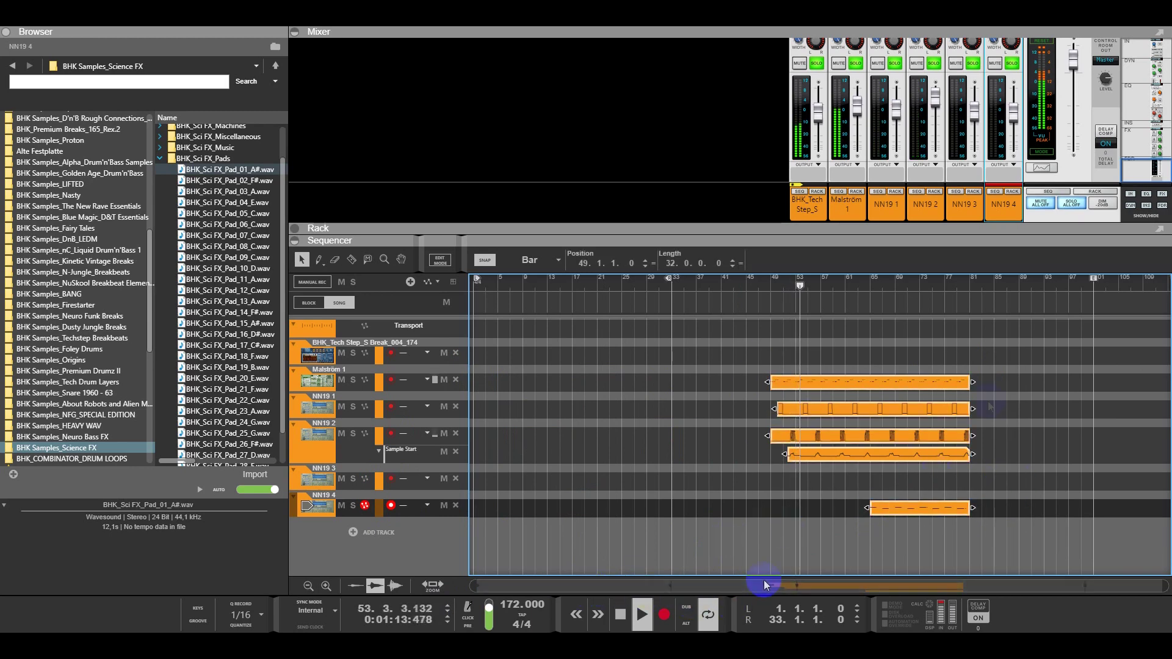
pyautogui.moveTo(1093, 279); pyautogui.dragTo(1170, 285)
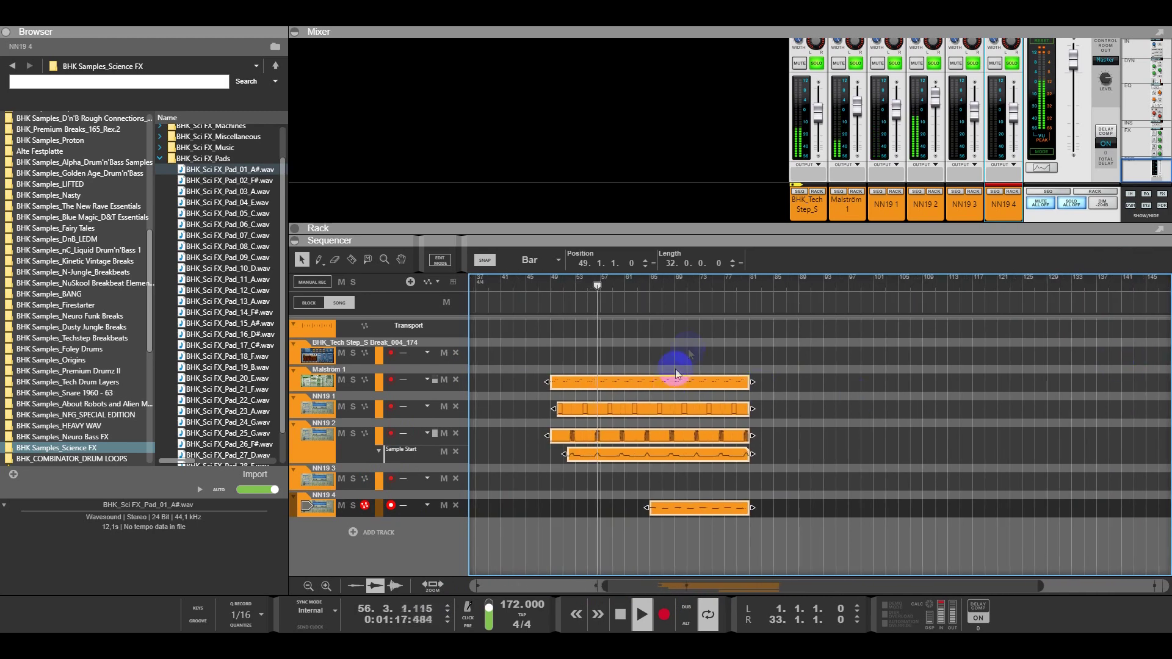
pyautogui.click(724, 280)
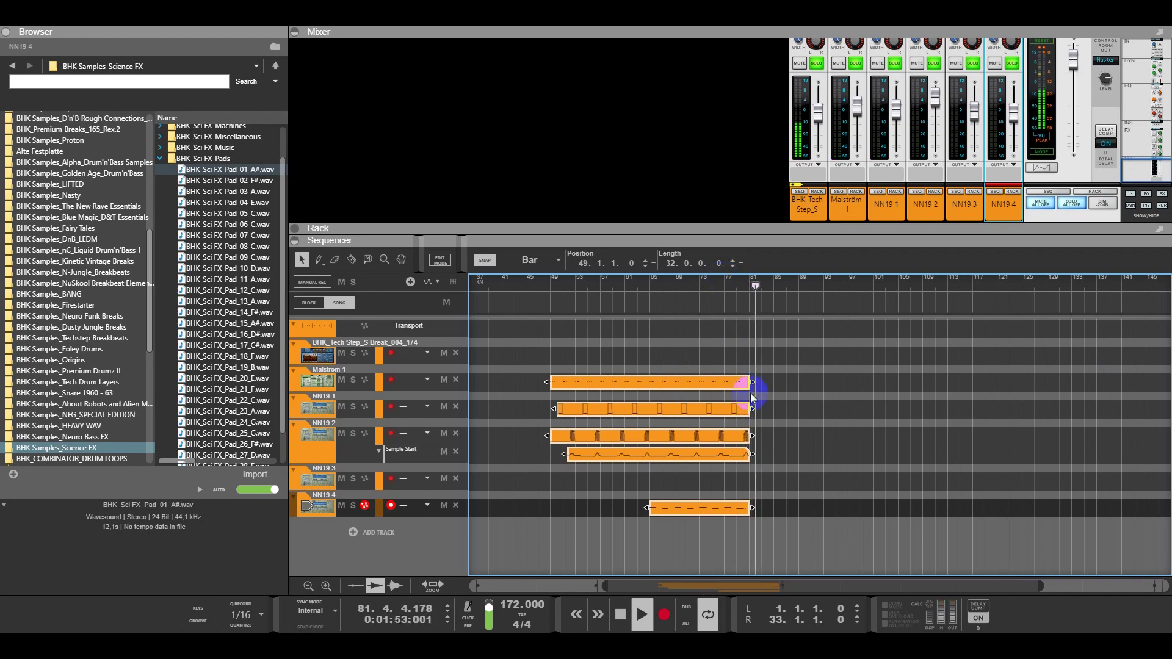
pyautogui.moveTo(779, 379); pyautogui.dragTo(543, 456)
pyautogui.moveTo(564, 383); pyautogui.dragTo(770, 383)
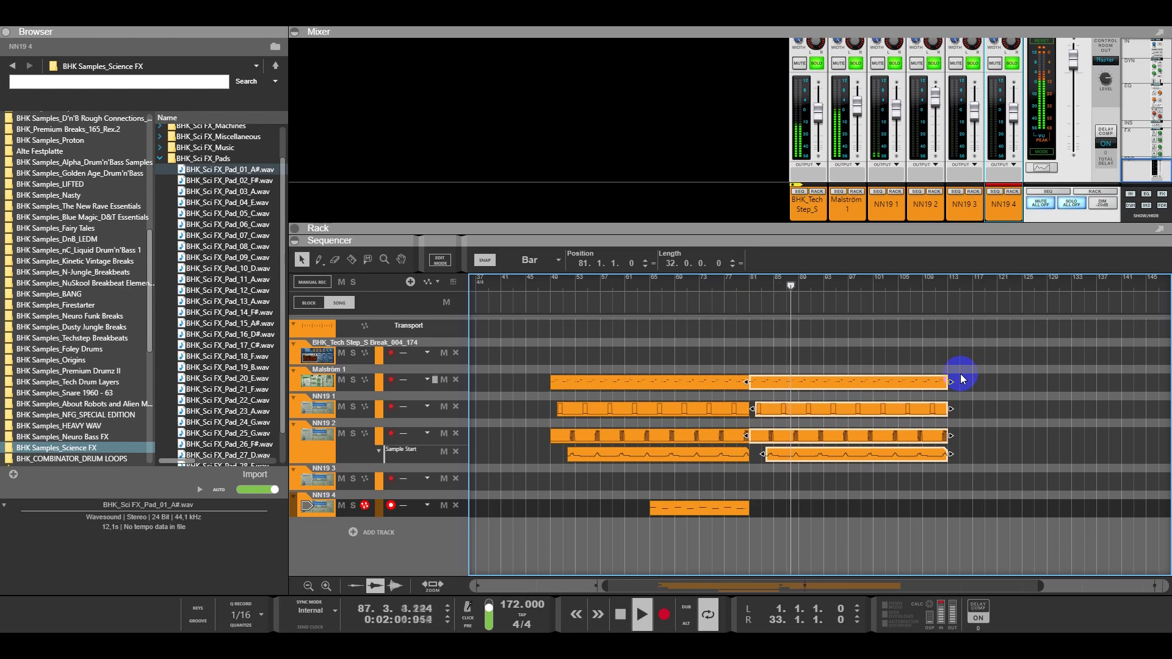
# Step: Shorten the copied clips that start at bar 81 so they all end at bar 97
pyautogui.moveTo(960, 373); pyautogui.dragTo(927, 473)
pyautogui.moveTo(952, 382); pyautogui.dragTo(506, 568)
pyautogui.moveTo(577, 392); pyautogui.dragTo(818, 390)
# Step: Copy all clips of the section starting at bar 49 to bar 117 and move playback to bar 117
pyautogui.moveTo(892, 346); pyautogui.dragTo(532, 556)
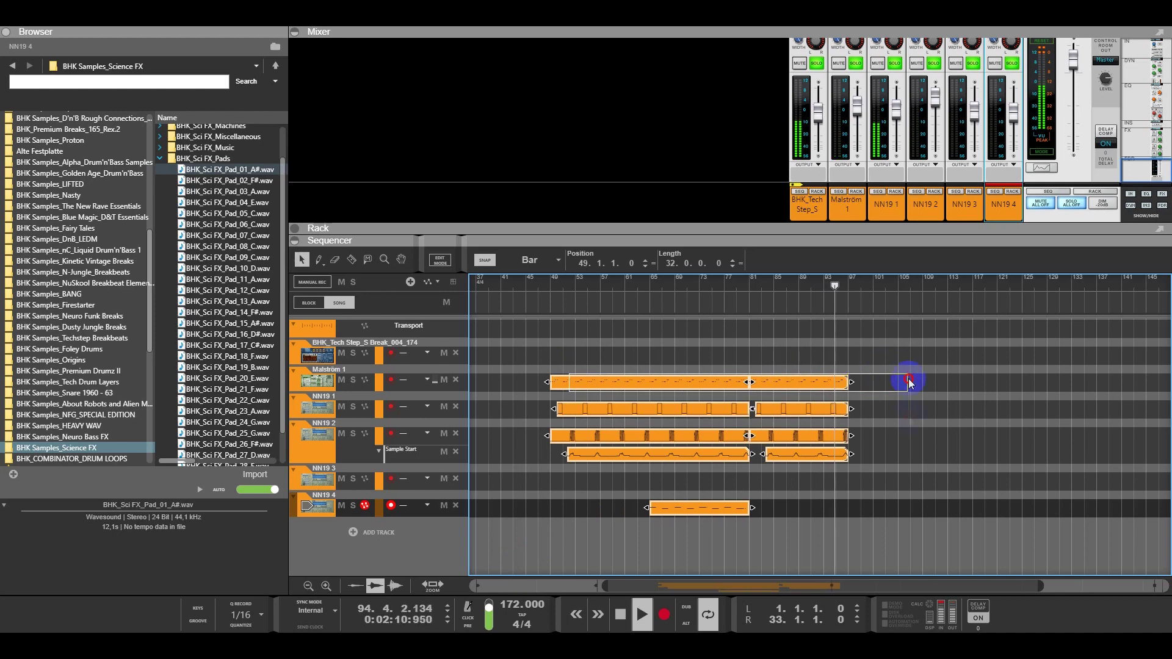
pyautogui.moveTo(909, 380); pyautogui.dragTo(584, 420)
pyautogui.click(946, 286)
pyautogui.moveTo(947, 289)
pyautogui.mouseDown()
pyautogui.moveTo(1009, 284)
pyautogui.moveTo(998, 293)
pyautogui.mouseUp()
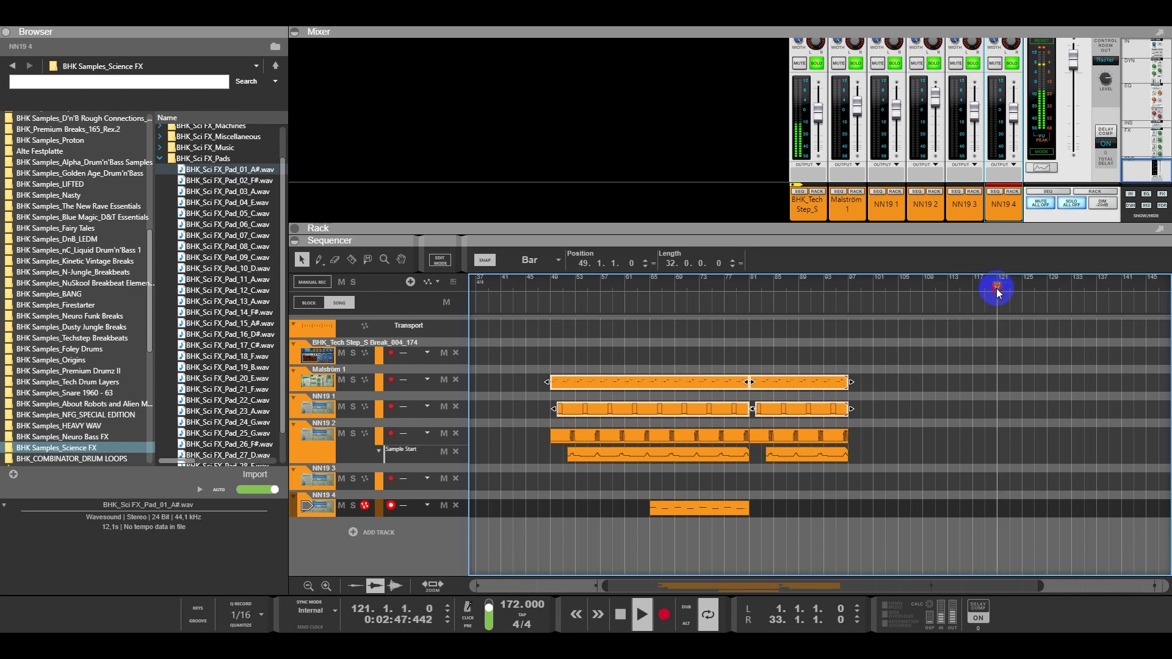
pyautogui.moveTo(874, 374); pyautogui.dragTo(530, 553)
pyautogui.moveTo(580, 382); pyautogui.dragTo(1001, 383)
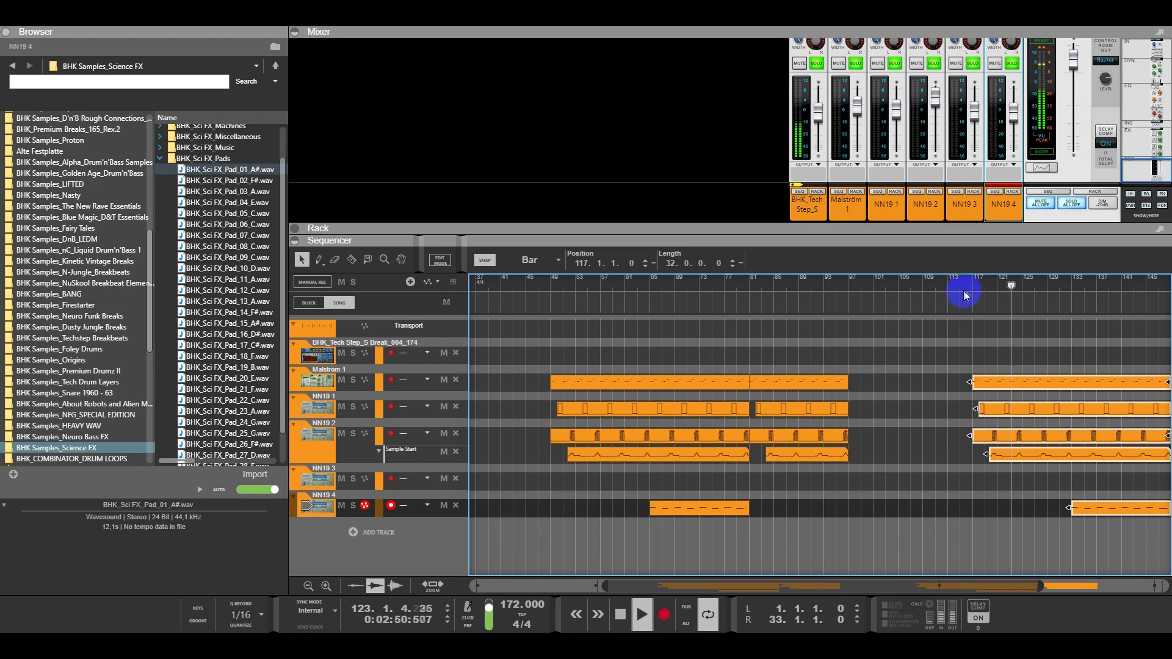
pyautogui.click(976, 289)
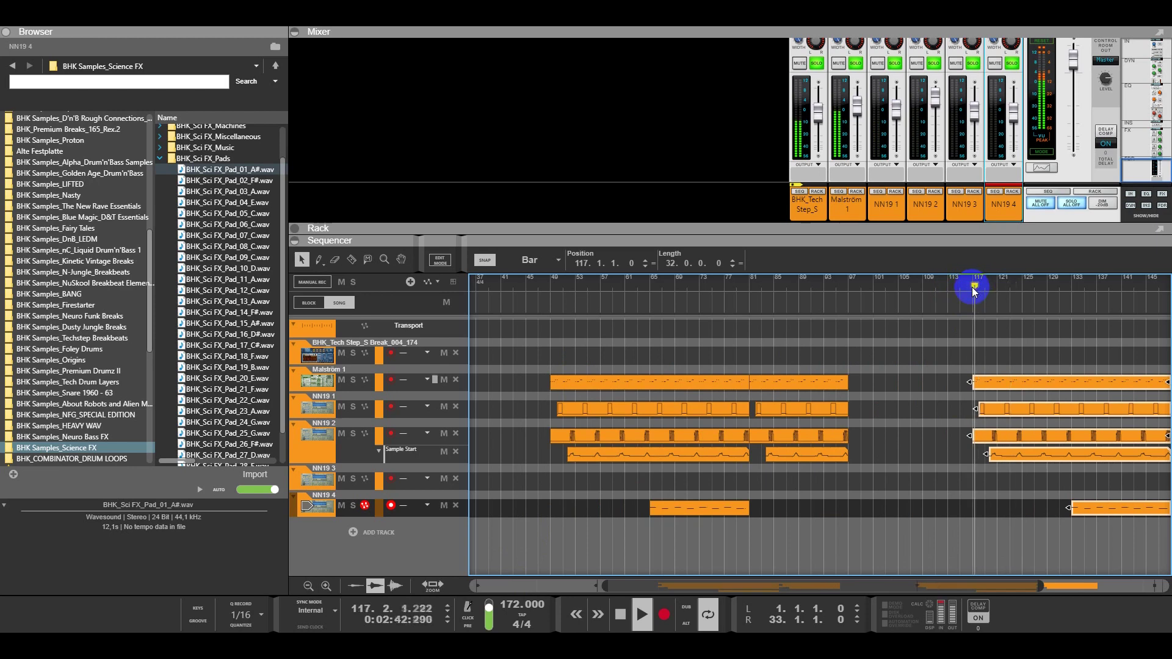
# Step: Copy the NN19 4 clip at bar 65 to bars 97 and 81, then play from bar 78
pyautogui.click(831, 283)
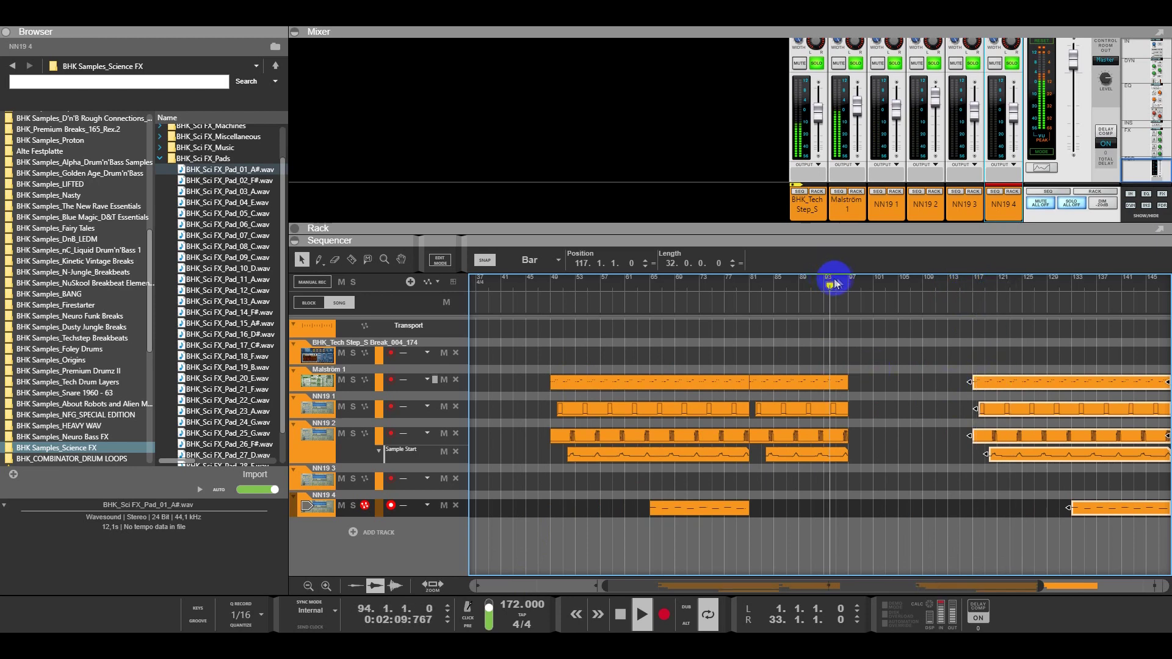
pyautogui.moveTo(662, 507); pyautogui.dragTo(861, 504)
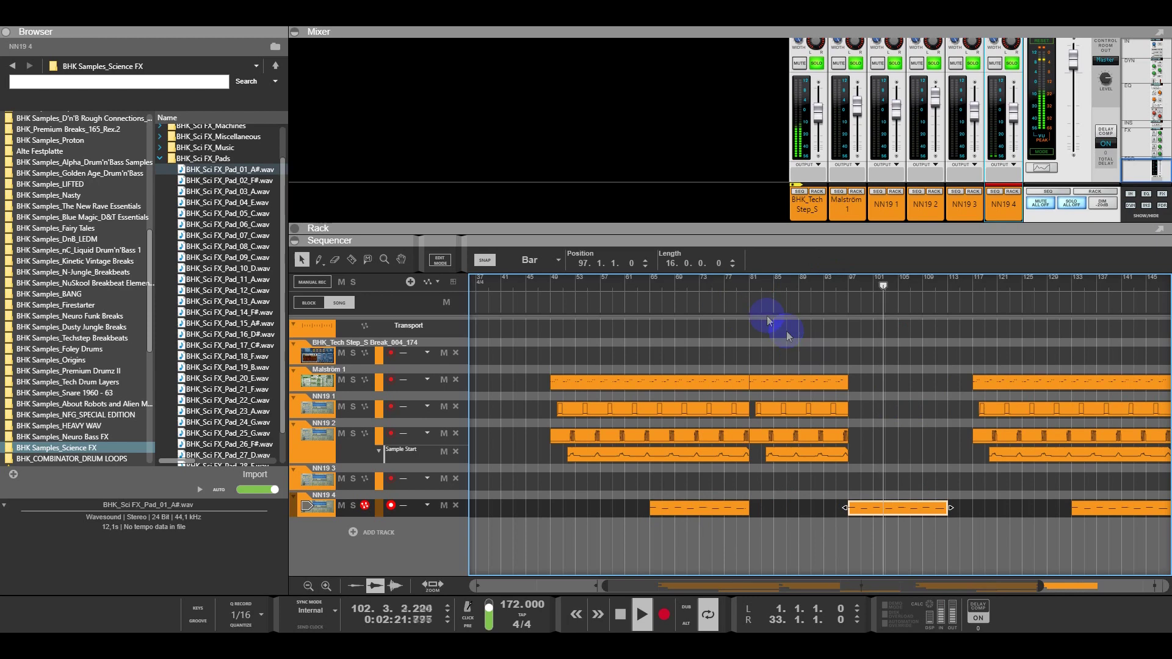
pyautogui.click(739, 291)
pyautogui.click(664, 510)
pyautogui.moveTo(674, 506); pyautogui.dragTo(775, 516)
pyautogui.click(732, 295)
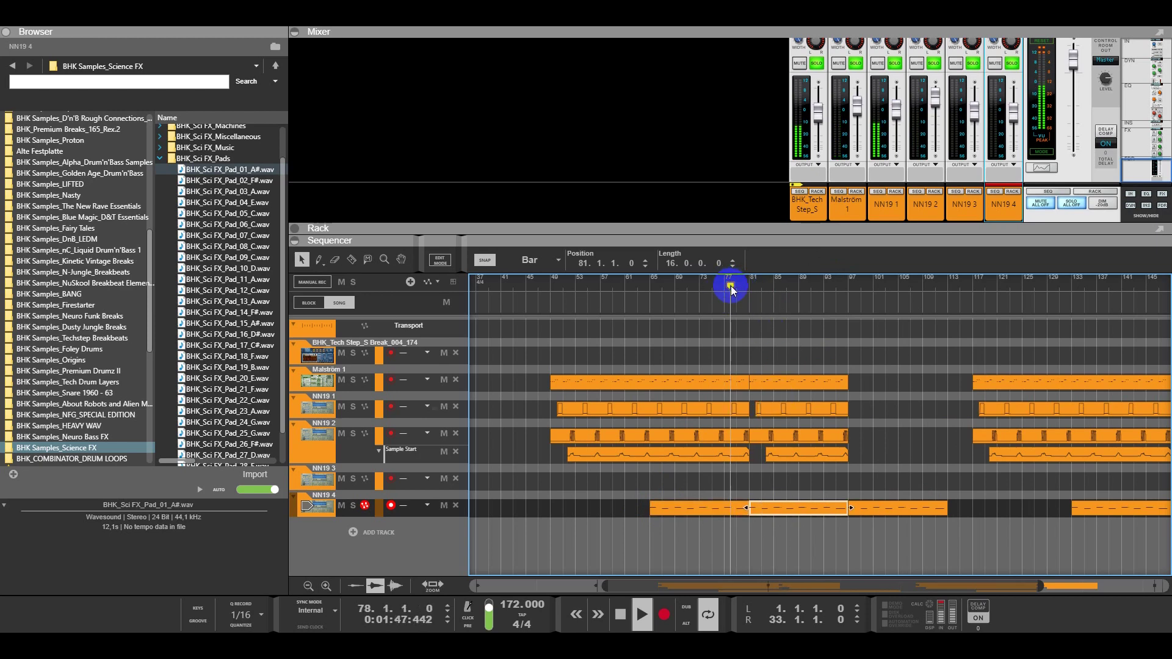
# Step: Mute the NN19 1 and NN19 2 clips between bars 81 and 97, including the Sample Start automation clip
pyautogui.moveTo(858, 401)
pyautogui.mouseDown()
pyautogui.moveTo(824, 429)
pyautogui.moveTo(758, 453)
pyautogui.mouseUp()
pyautogui.rightClick(783, 409)
pyautogui.click(837, 275)
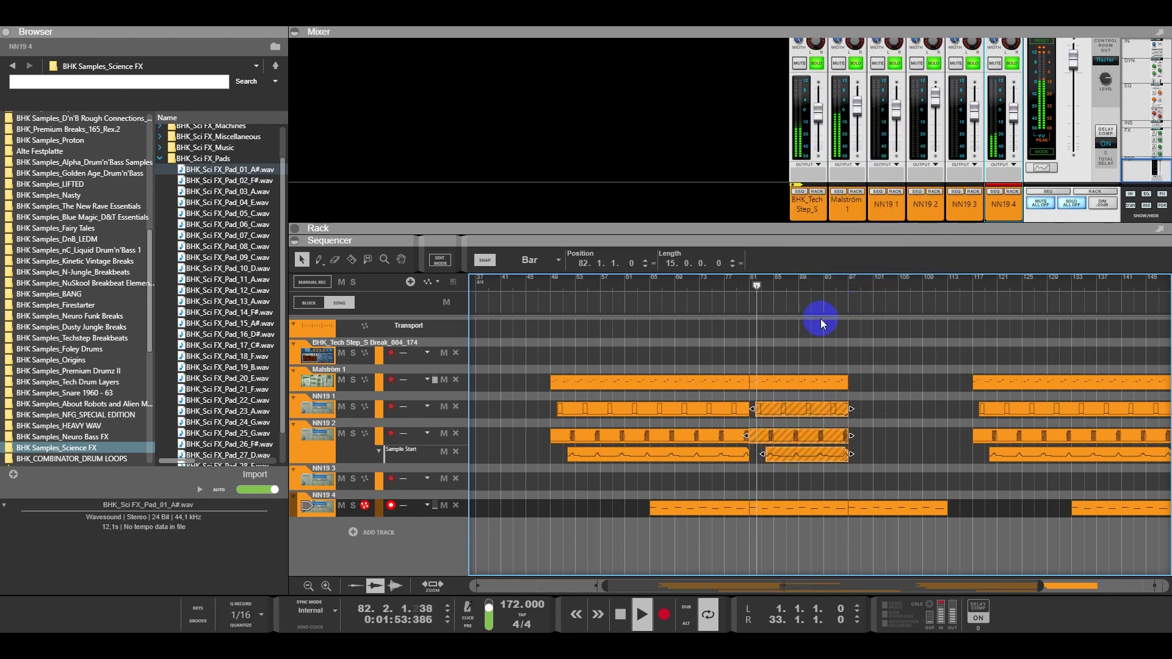
pyautogui.click(794, 444)
pyautogui.rightClick(794, 444)
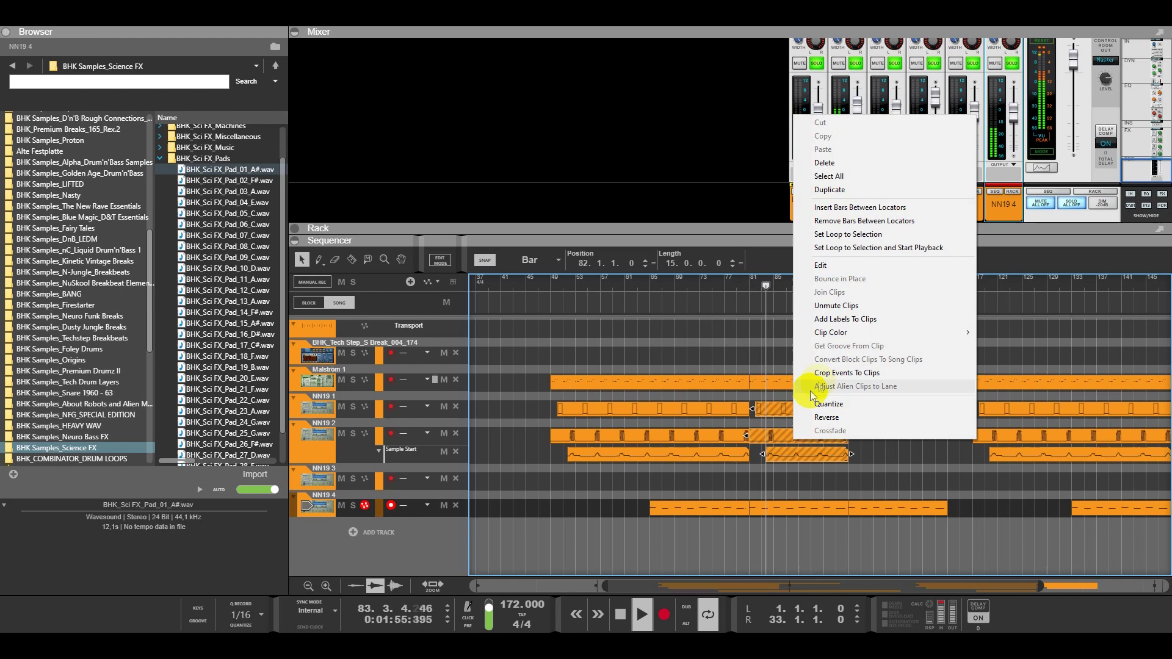
pyautogui.click(845, 310)
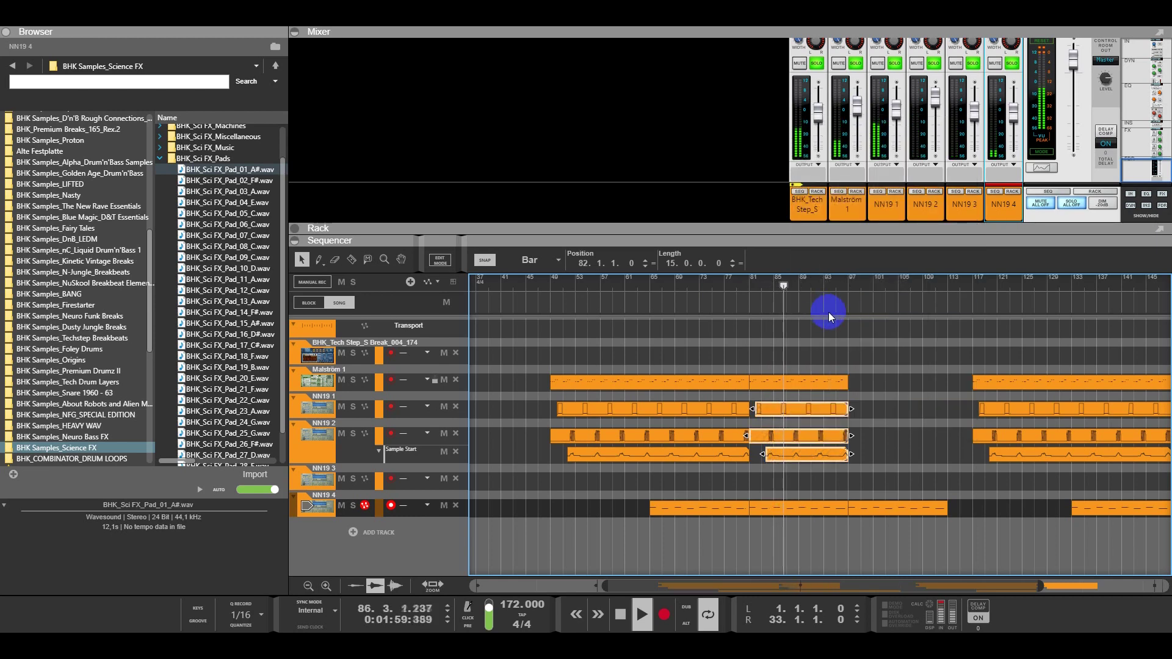
pyautogui.rightClick(782, 412)
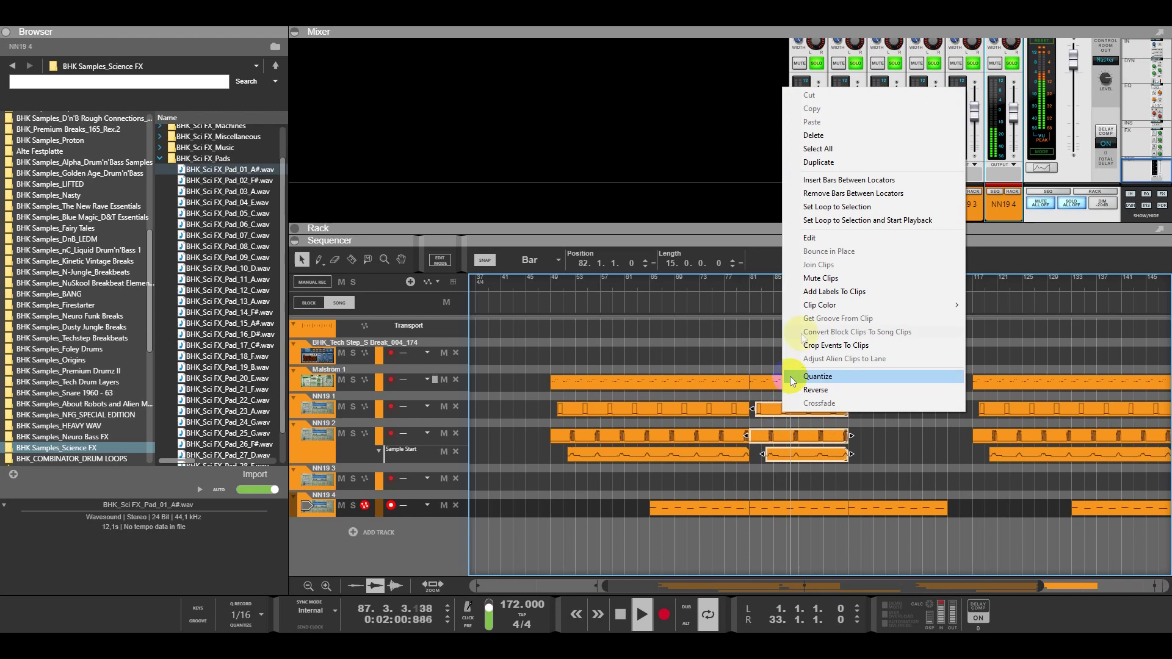
pyautogui.click(827, 279)
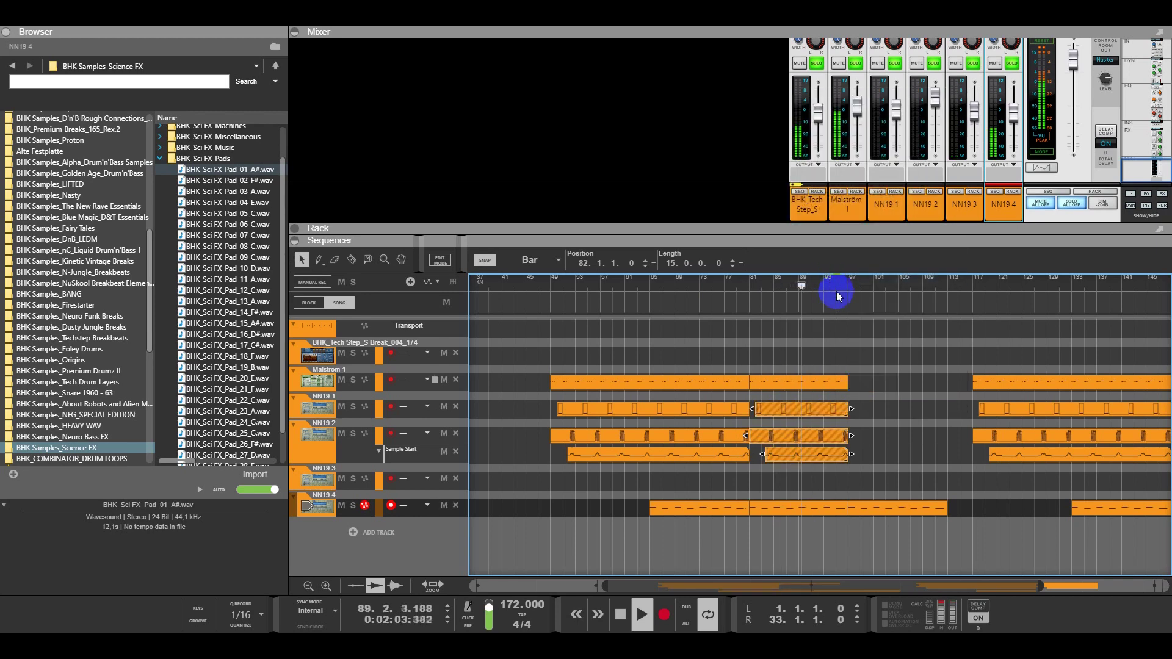
# Step: Unmute the NN19 2 note clip at bar 81 and the Sample Start automation clip beneath it, checking playback from before bar 81
pyautogui.click(796, 434)
pyautogui.rightClick(796, 437)
pyautogui.click(905, 477)
pyautogui.rightClick(798, 435)
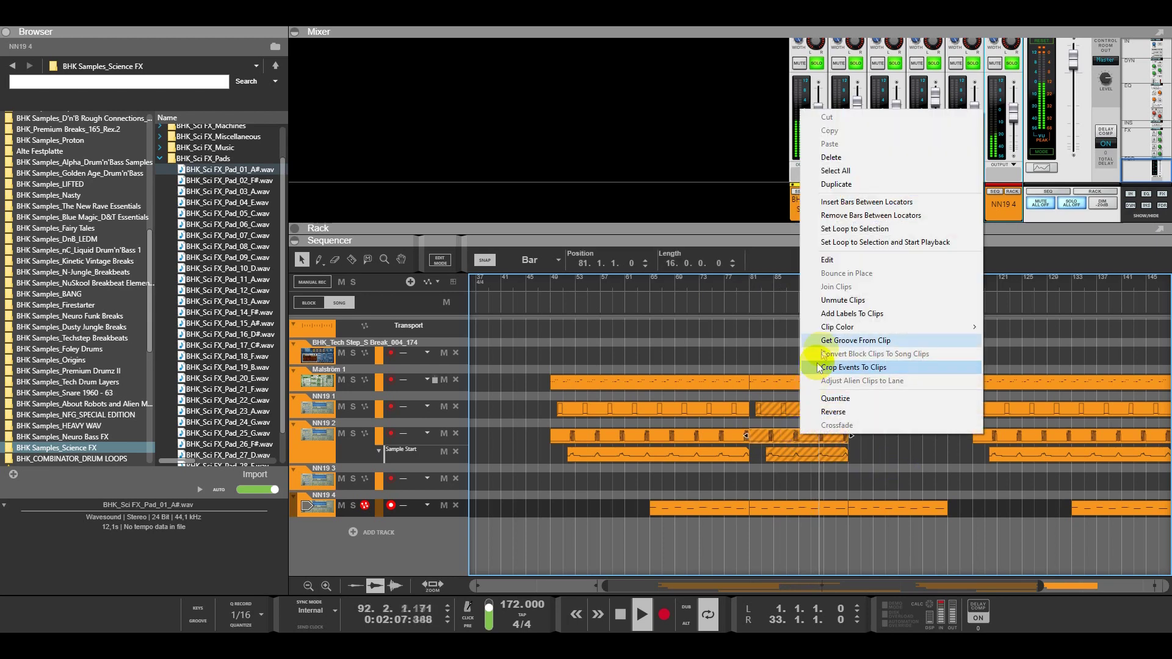
pyautogui.click(833, 300)
pyautogui.click(736, 286)
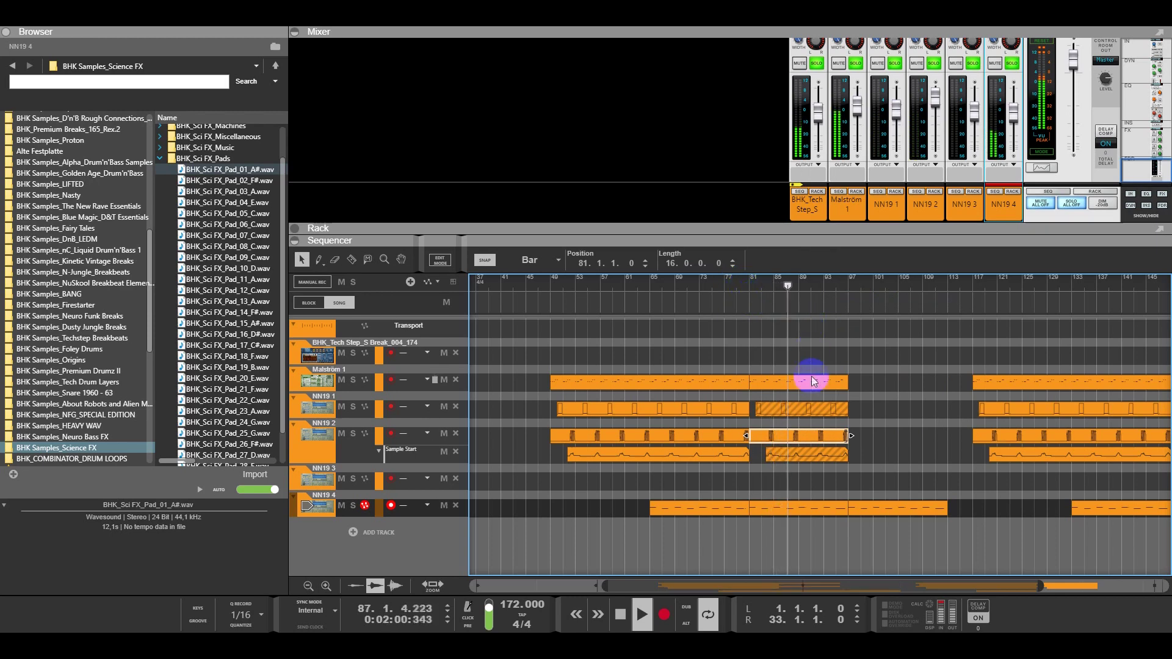
pyautogui.rightClick(806, 458)
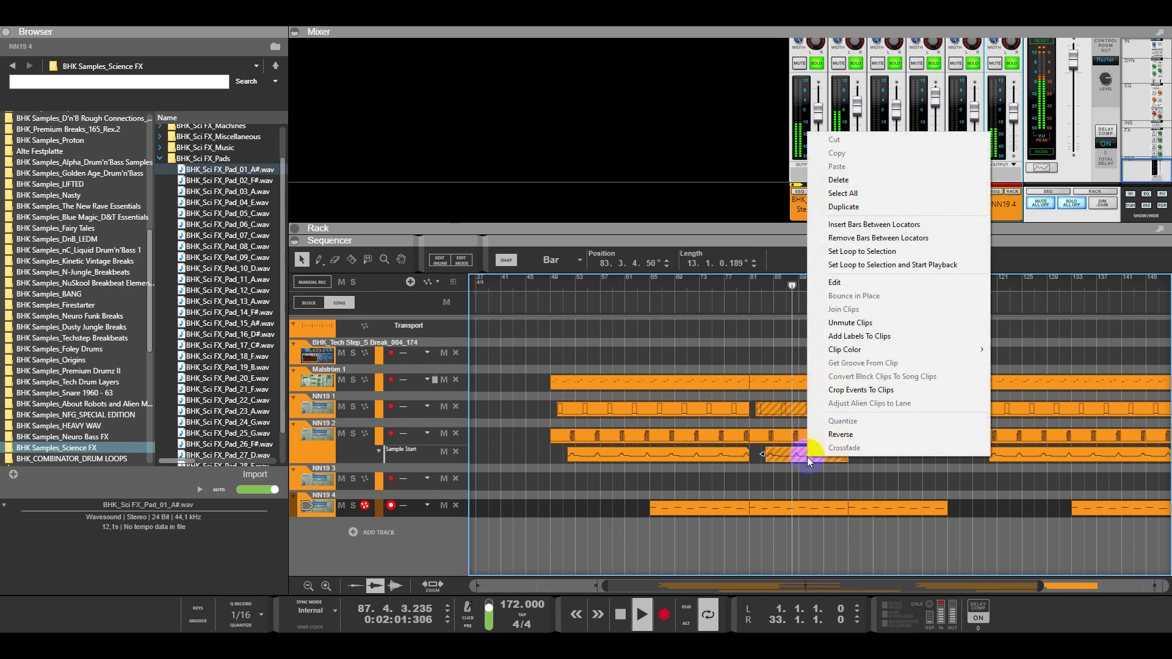
pyautogui.click(847, 324)
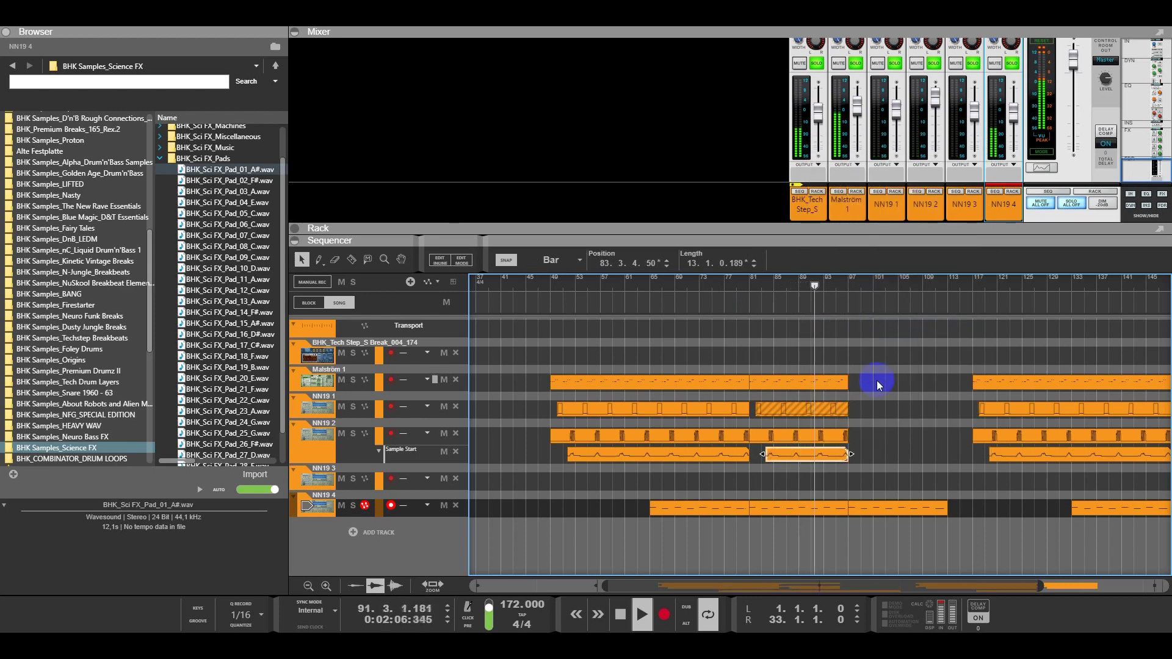
# Step: Set the left locator to bar 49 and the right locator to bar 165, with the BHK_Tech Step_S Break_094_174 track selected
pyautogui.moveTo(821, 593); pyautogui.dragTo(845, 595)
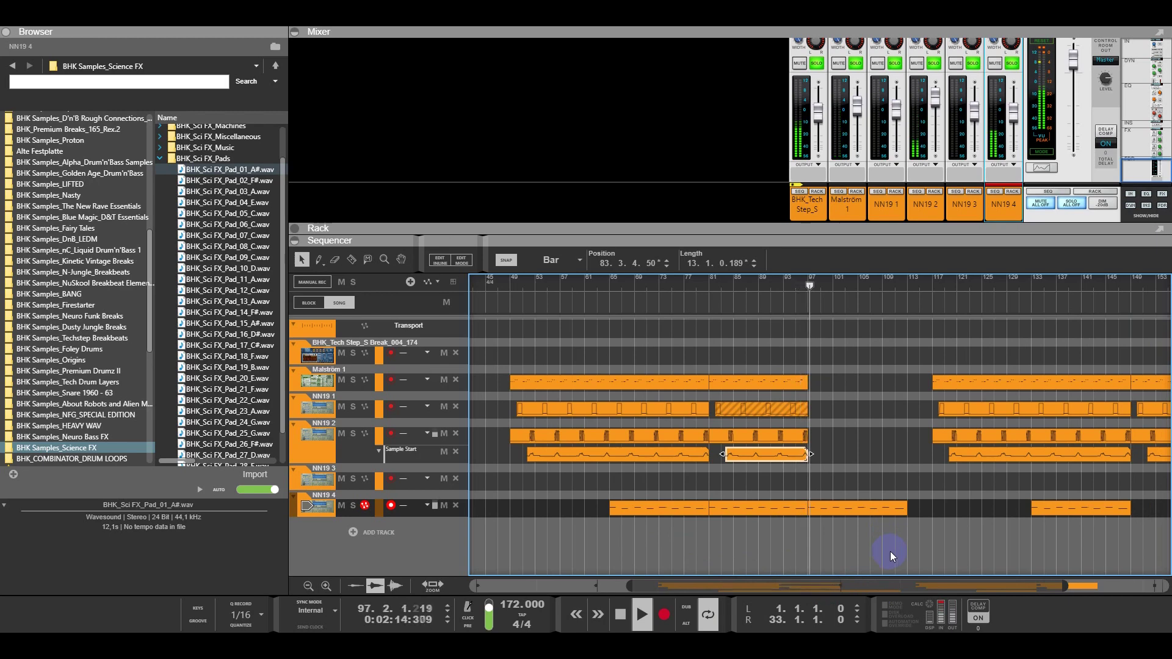
pyautogui.click(305, 351)
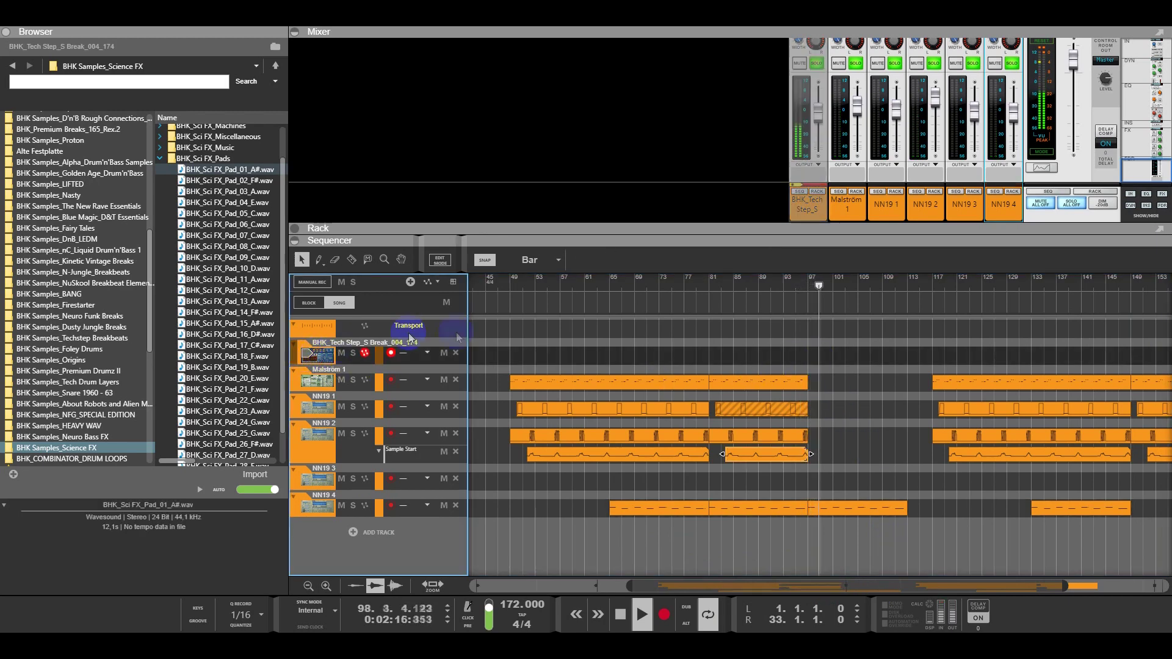
pyautogui.keyDown('ctrl'); pyautogui.click(508, 280); pyautogui.keyUp('ctrl')
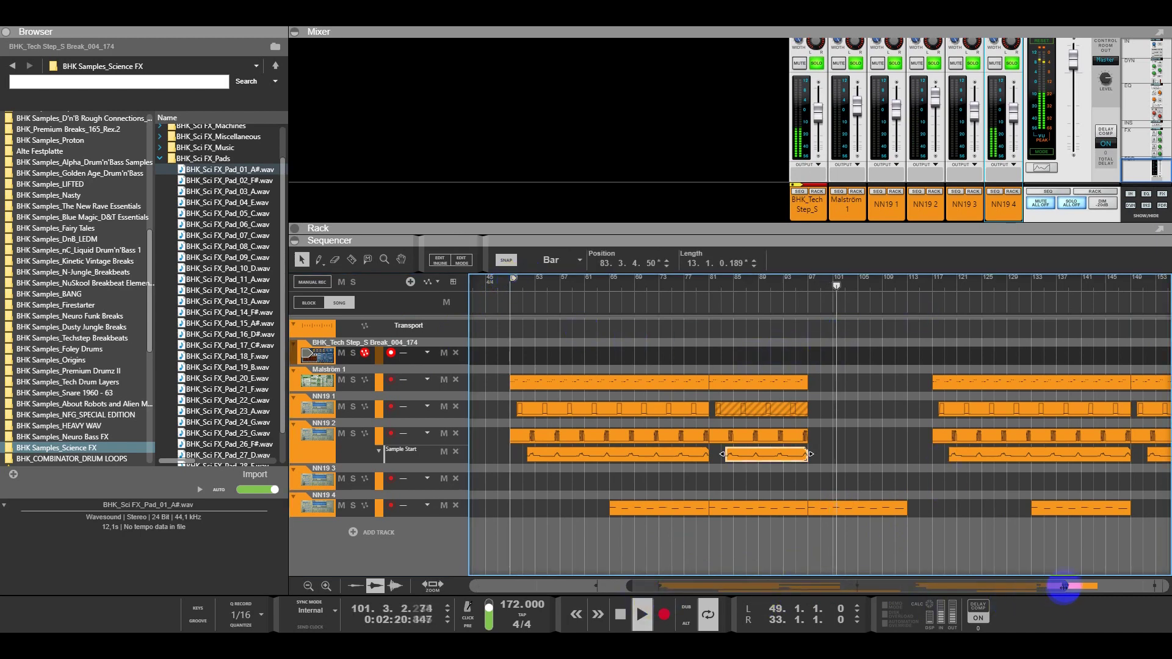
pyautogui.moveTo(1063, 587); pyautogui.dragTo(1116, 586)
pyautogui.keyDown('alt'); pyautogui.click(1105, 279); pyautogui.keyUp('alt')
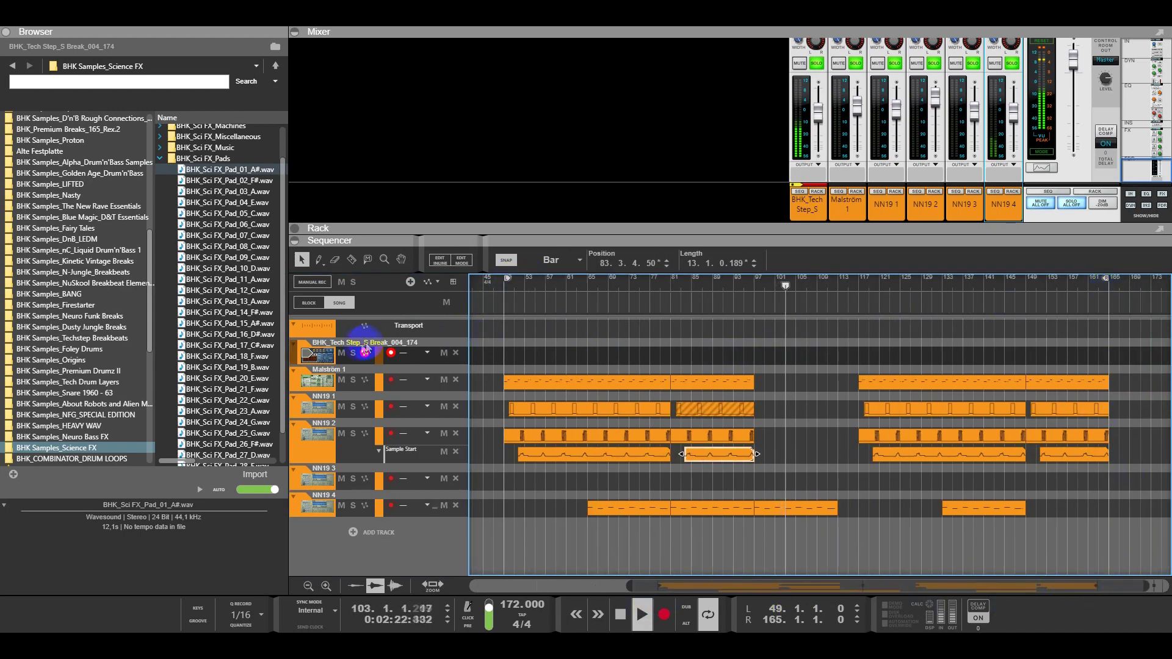
# Step: Copy the Dr. OctoRex loop to its BHK_Tech Step_S Break track between the locators, and delete its clips between bars 97 and 117
pyautogui.click(319, 352)
pyautogui.moveTo(492, 241); pyautogui.dragTo(492, 413)
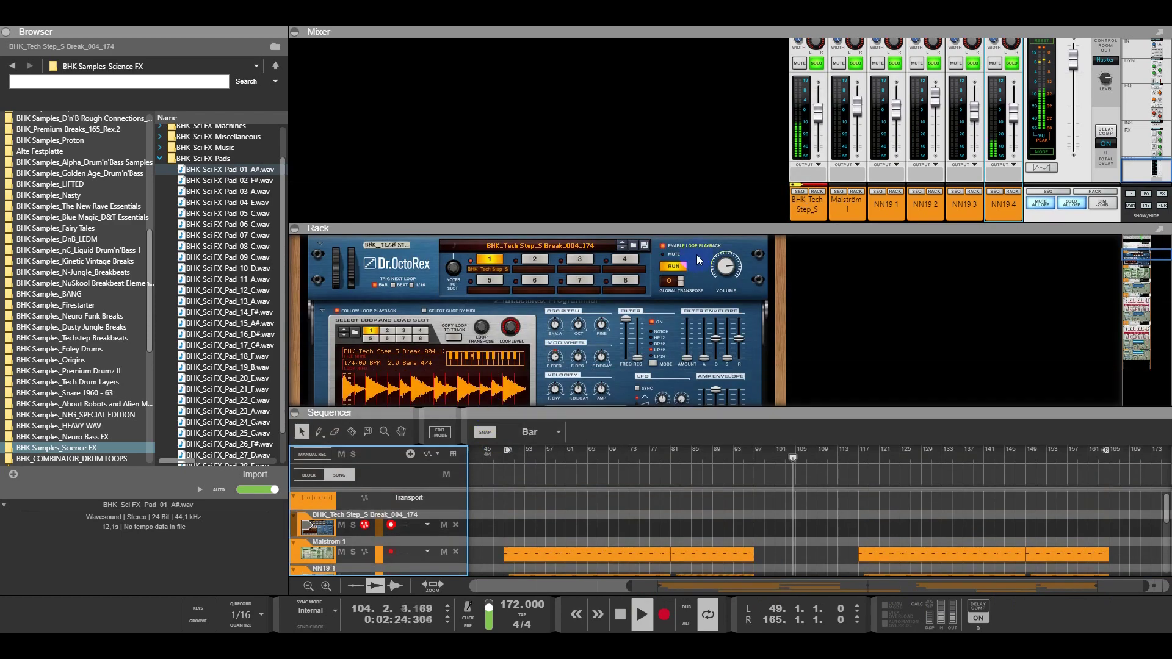
pyautogui.click(451, 338)
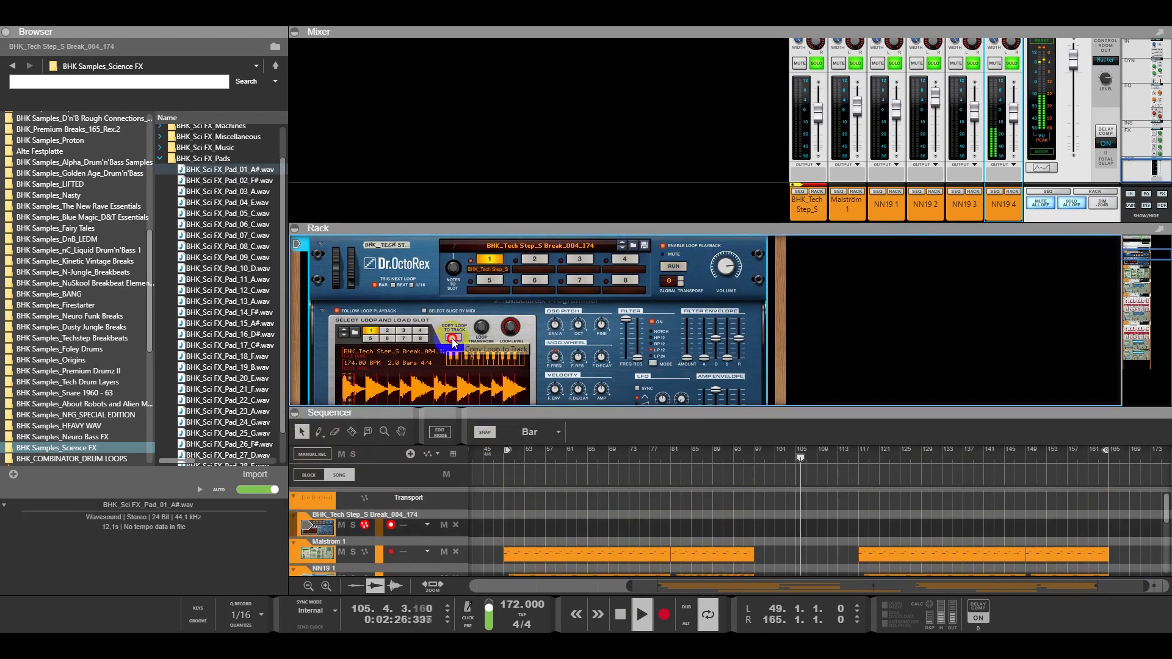
pyautogui.moveTo(760, 521); pyautogui.dragTo(850, 522)
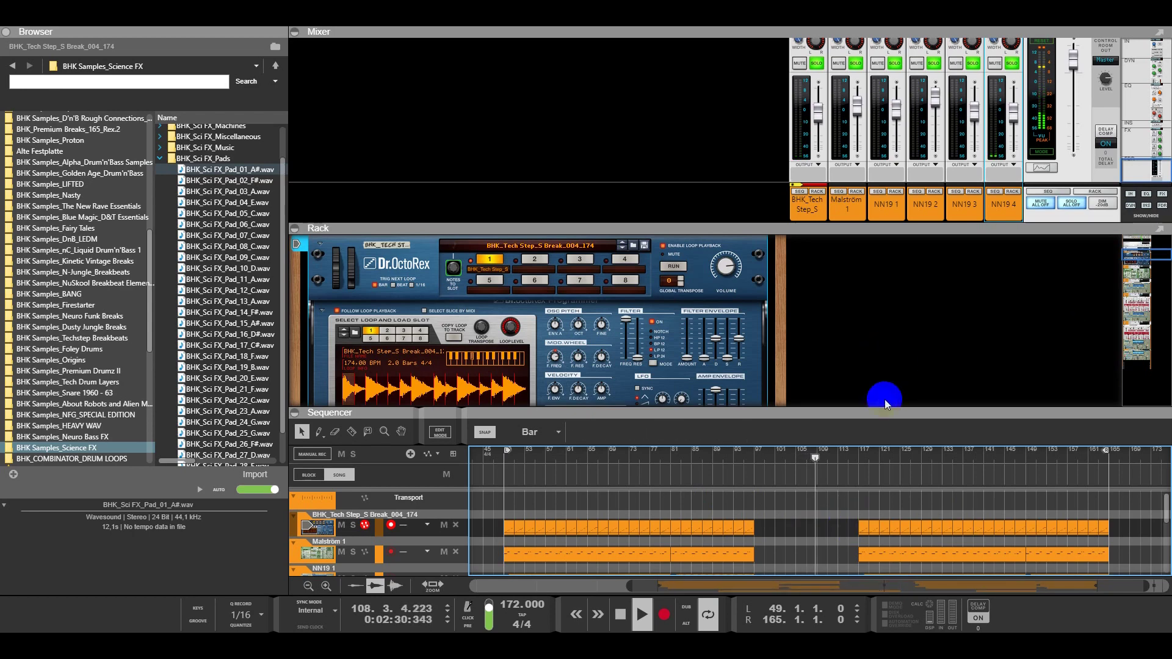
pyautogui.doubleClick(870, 413)
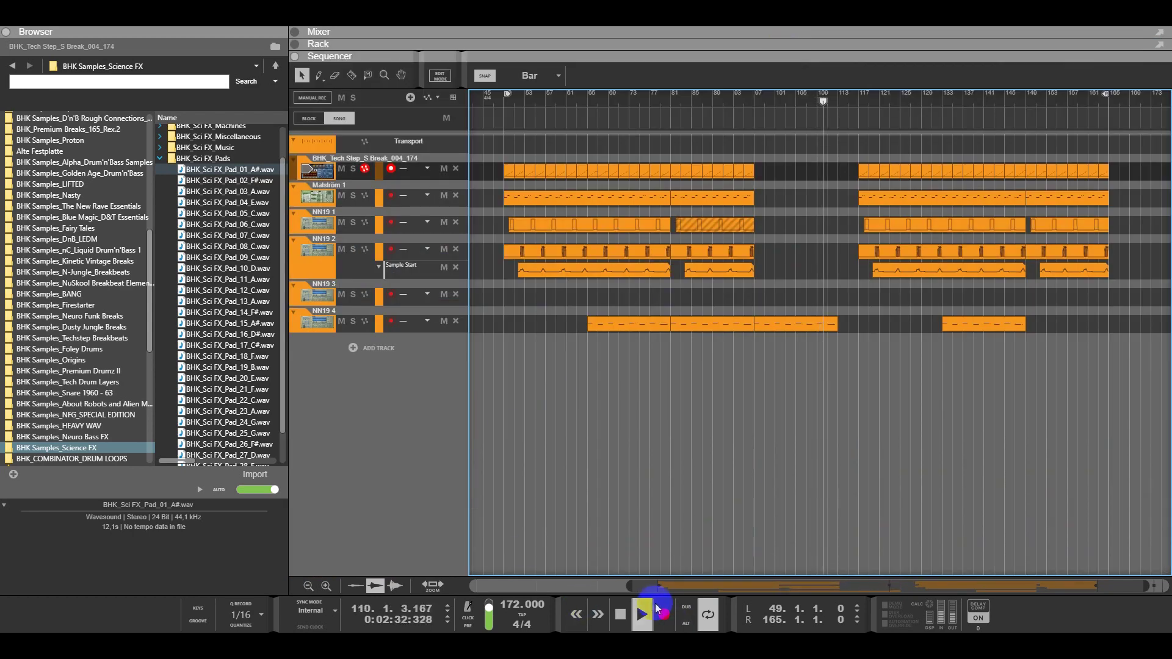
# Step: Listen to the arrangement from bar 49 and from the start of the break at bar 97
pyautogui.moveTo(630, 586); pyautogui.dragTo(222, 578)
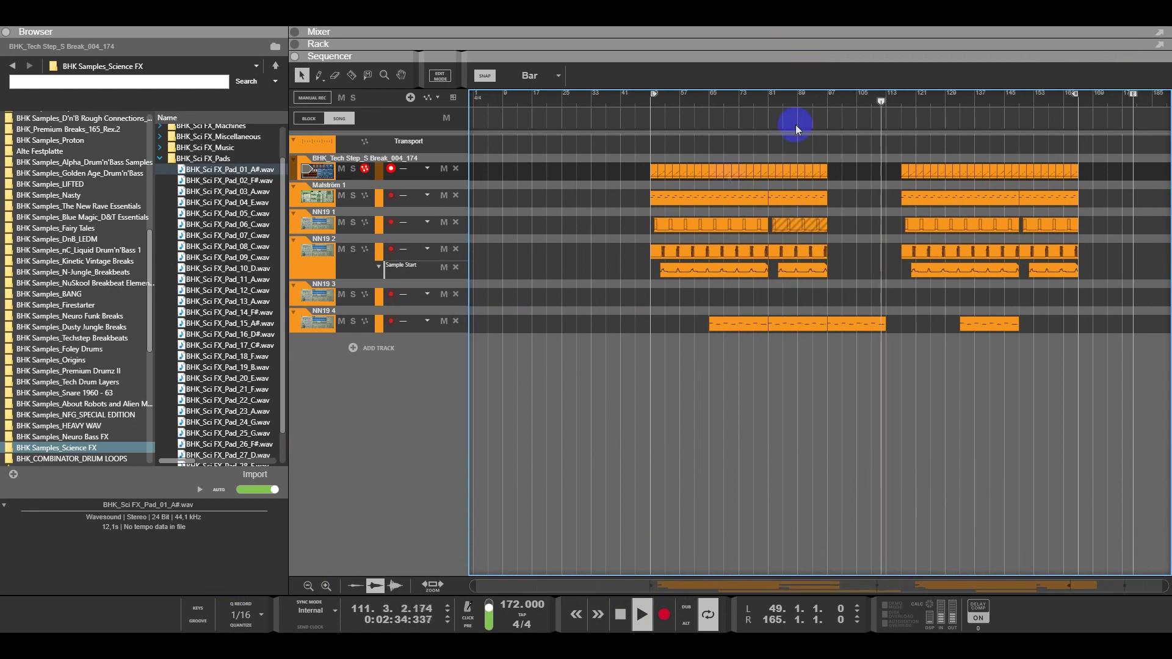
pyautogui.click(649, 106)
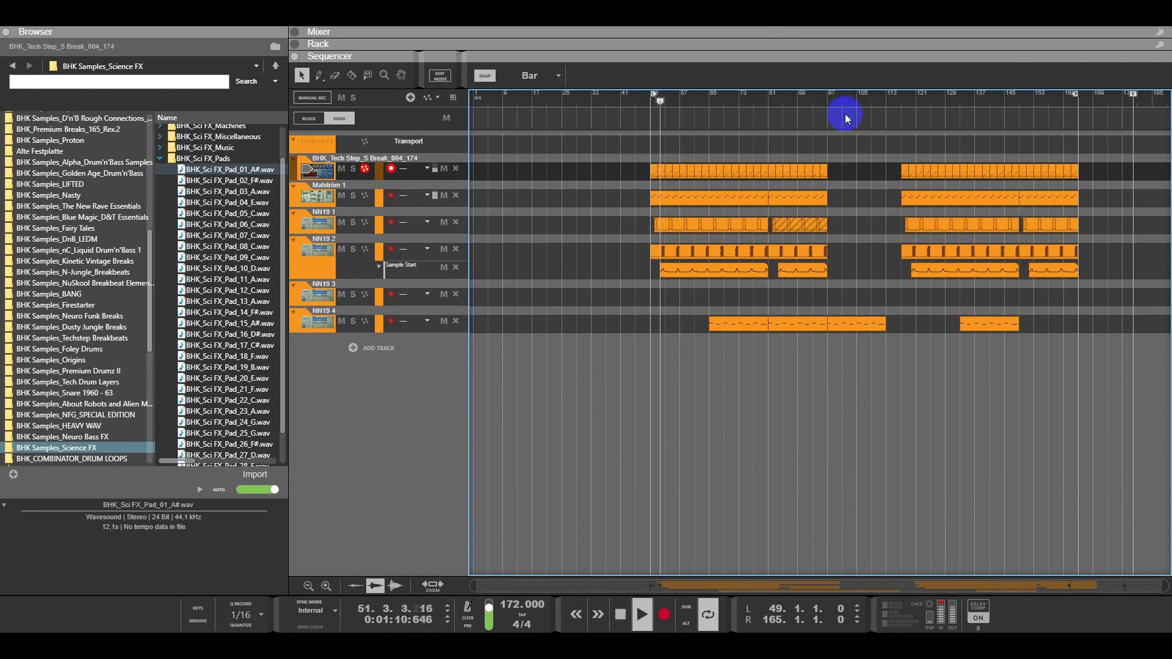
pyautogui.click(829, 97)
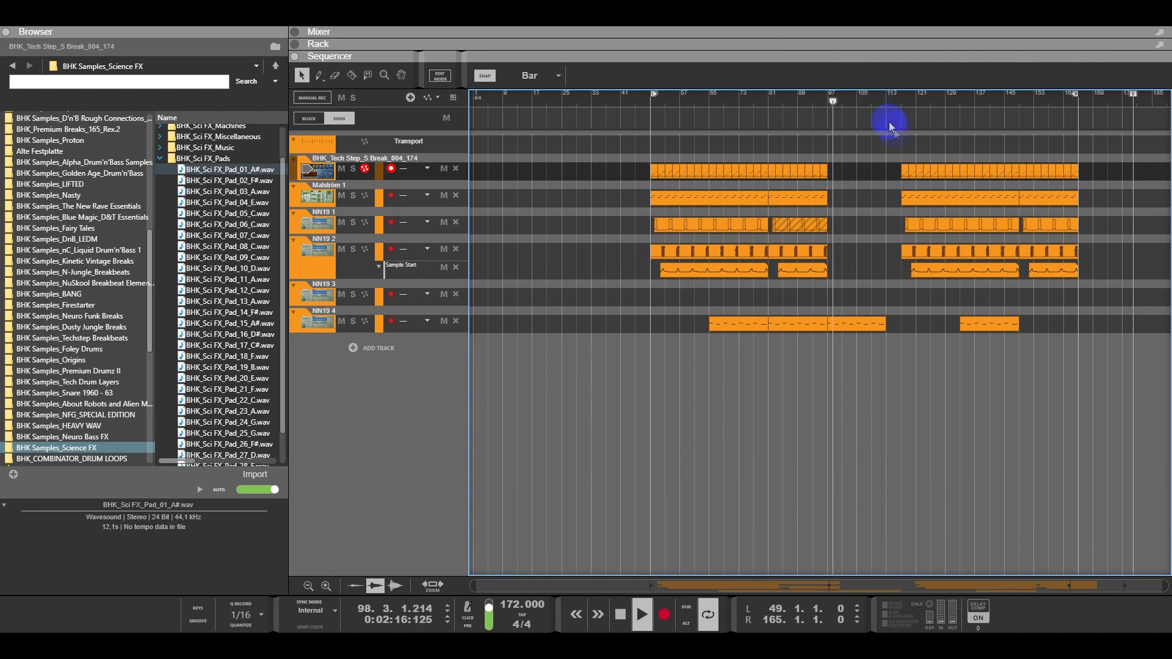
# Step: Move all clips of the second drop four bars later so they start from bar 121, lengthening the break
pyautogui.moveTo(888, 188); pyautogui.dragTo(1124, 324)
pyautogui.moveTo(906, 177); pyautogui.dragTo(921, 176)
pyautogui.moveTo(863, 331)
pyautogui.mouseDown()
pyautogui.moveTo(848, 332)
pyautogui.moveTo(867, 326)
pyautogui.mouseUp()
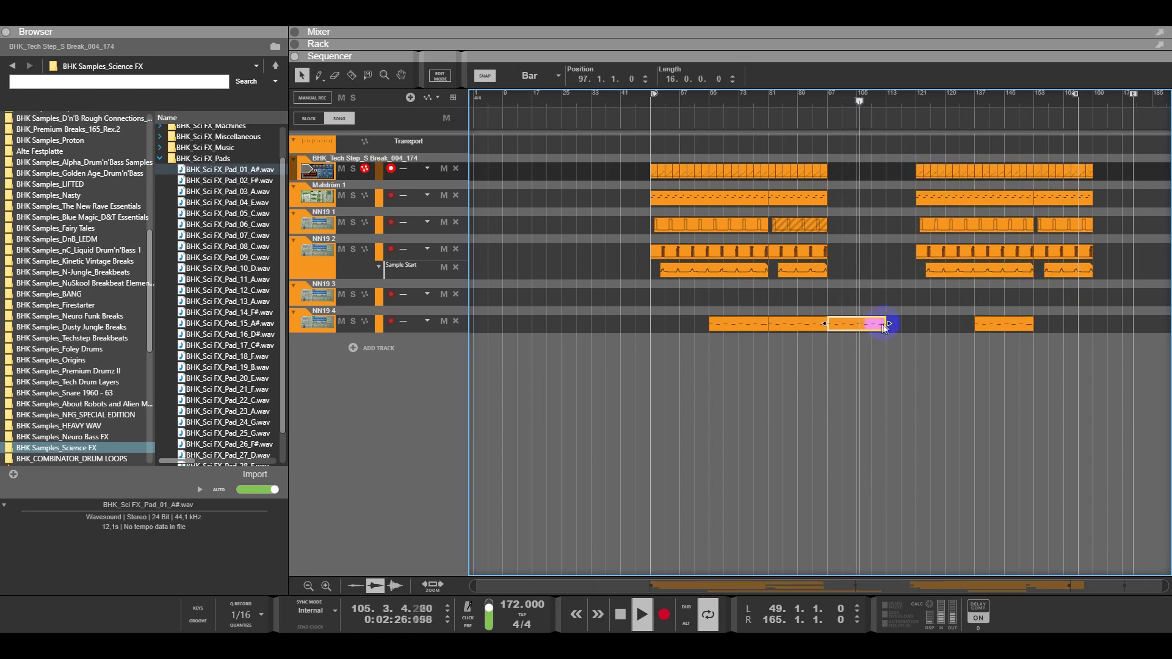
# Step: Copy the Malström 1 clip at bar 121 to bar 113 and the NN19 2 note clip to bar 111, then play from bar 113
pyautogui.click(925, 197)
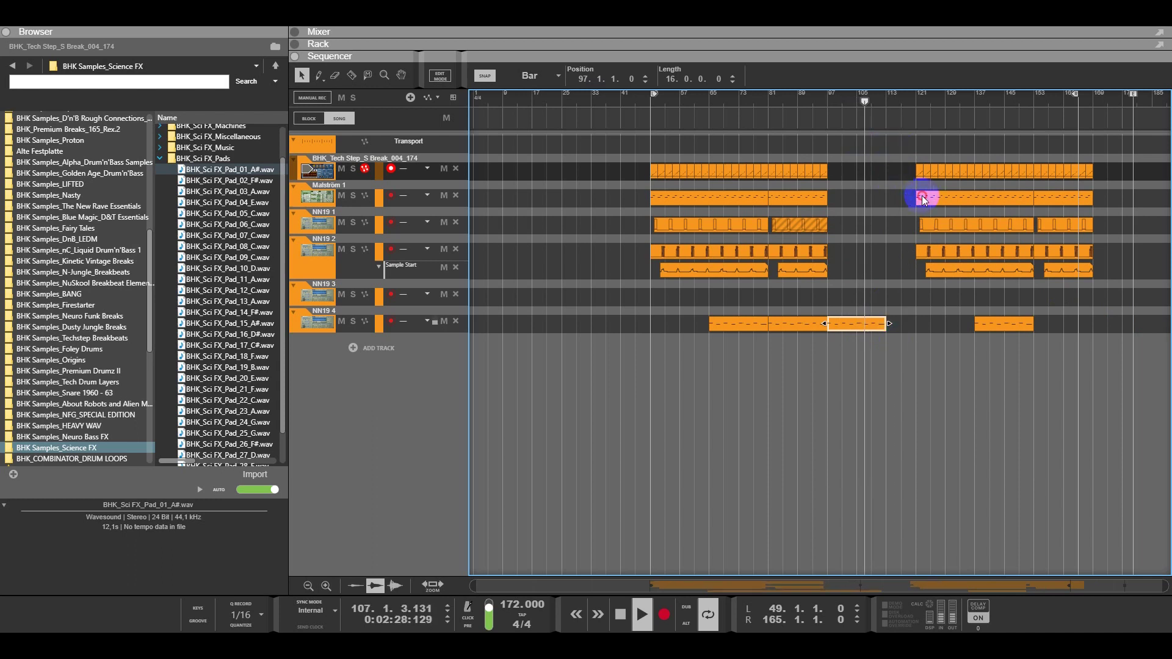
pyautogui.moveTo(928, 199)
pyautogui.mouseDown()
pyautogui.moveTo(907, 200)
pyautogui.moveTo(918, 176)
pyautogui.moveTo(909, 199)
pyautogui.mouseUp()
pyautogui.click(929, 232)
pyautogui.moveTo(930, 259); pyautogui.dragTo(902, 253)
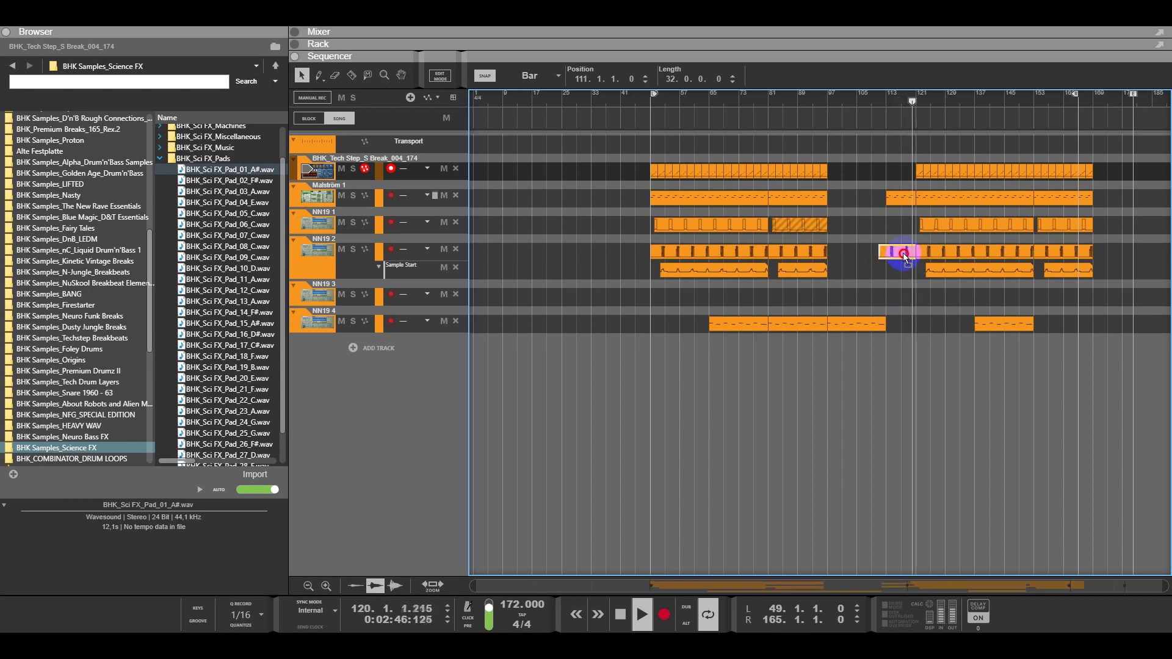
pyautogui.click(886, 99)
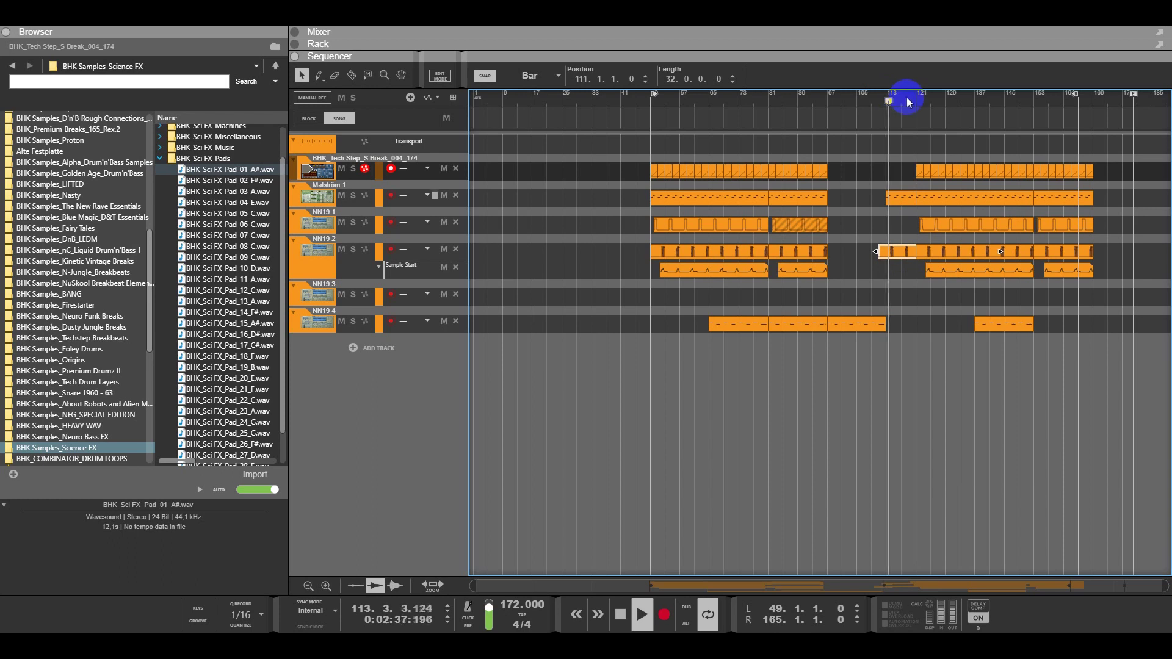